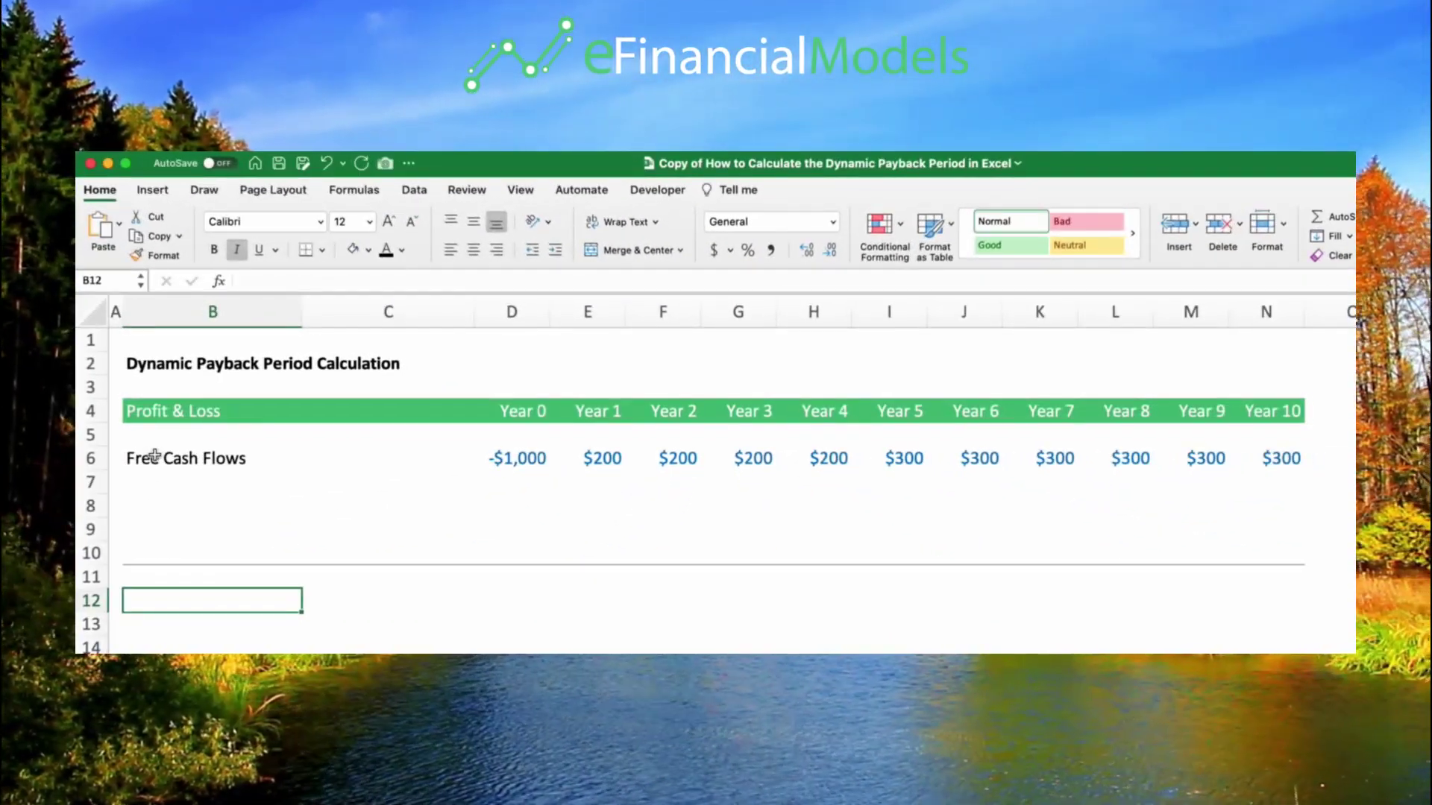
# Step: Select cell B8 below Free Cash Flows to begin the italic Discount label
pyautogui.click(156, 457)
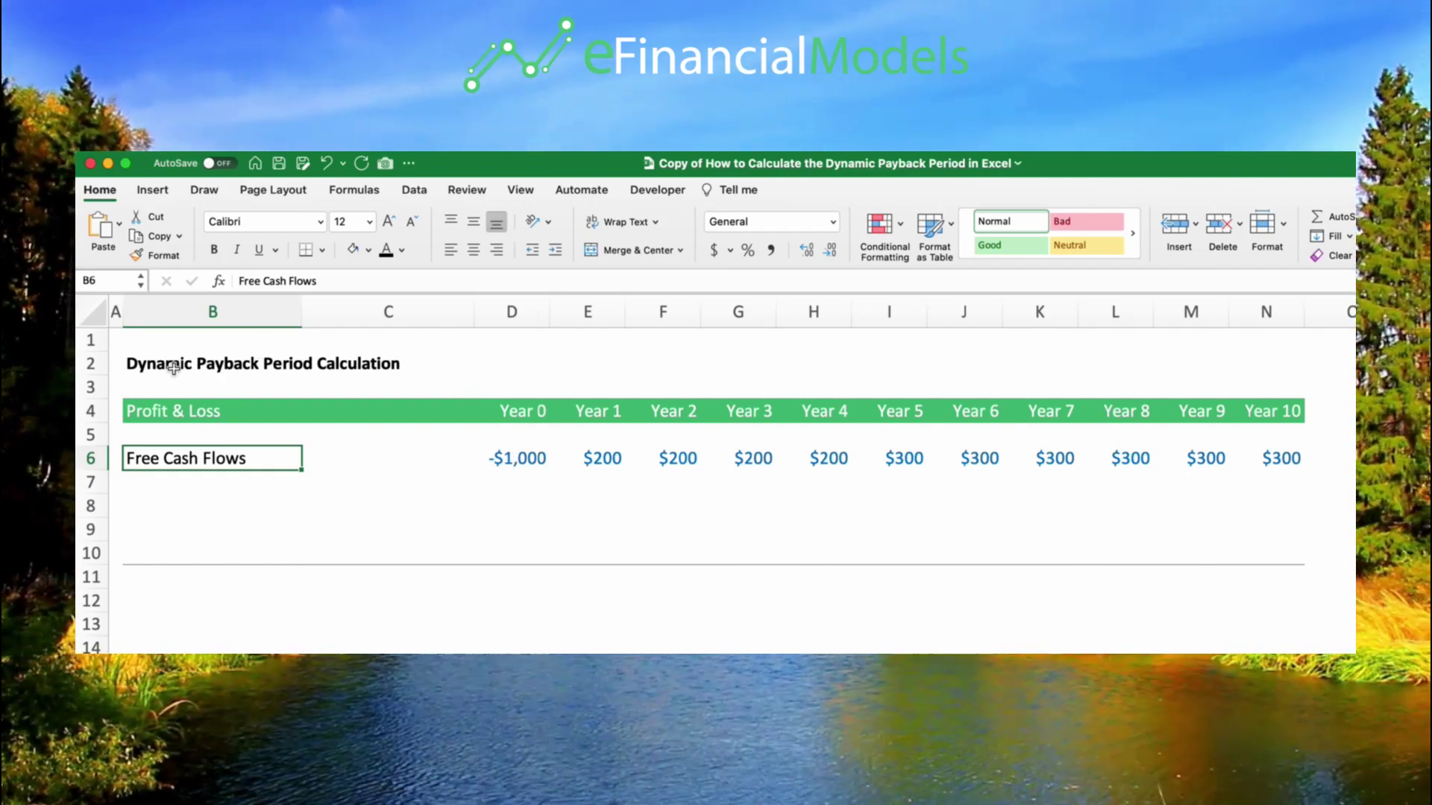
pyautogui.click(157, 497)
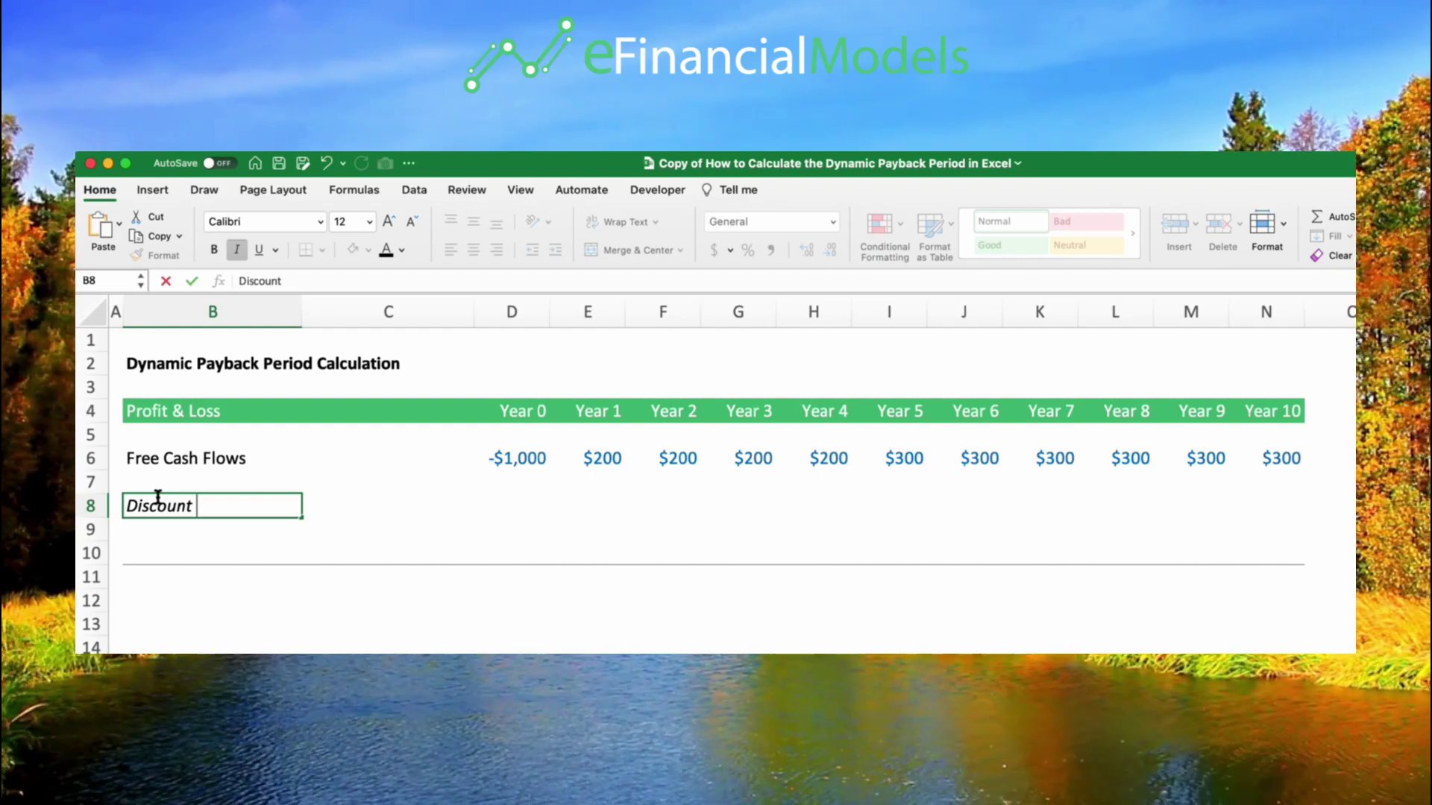
# Step: Label row 8 'Discount Rate' and enter 10% as the Year 1 rate in E8
pyautogui.write('Rate')
pyautogui.press('Return')
pyautogui.press('Up')
pyautogui.press('Right')
pyautogui.press('Right')
pyautogui.press('Right')
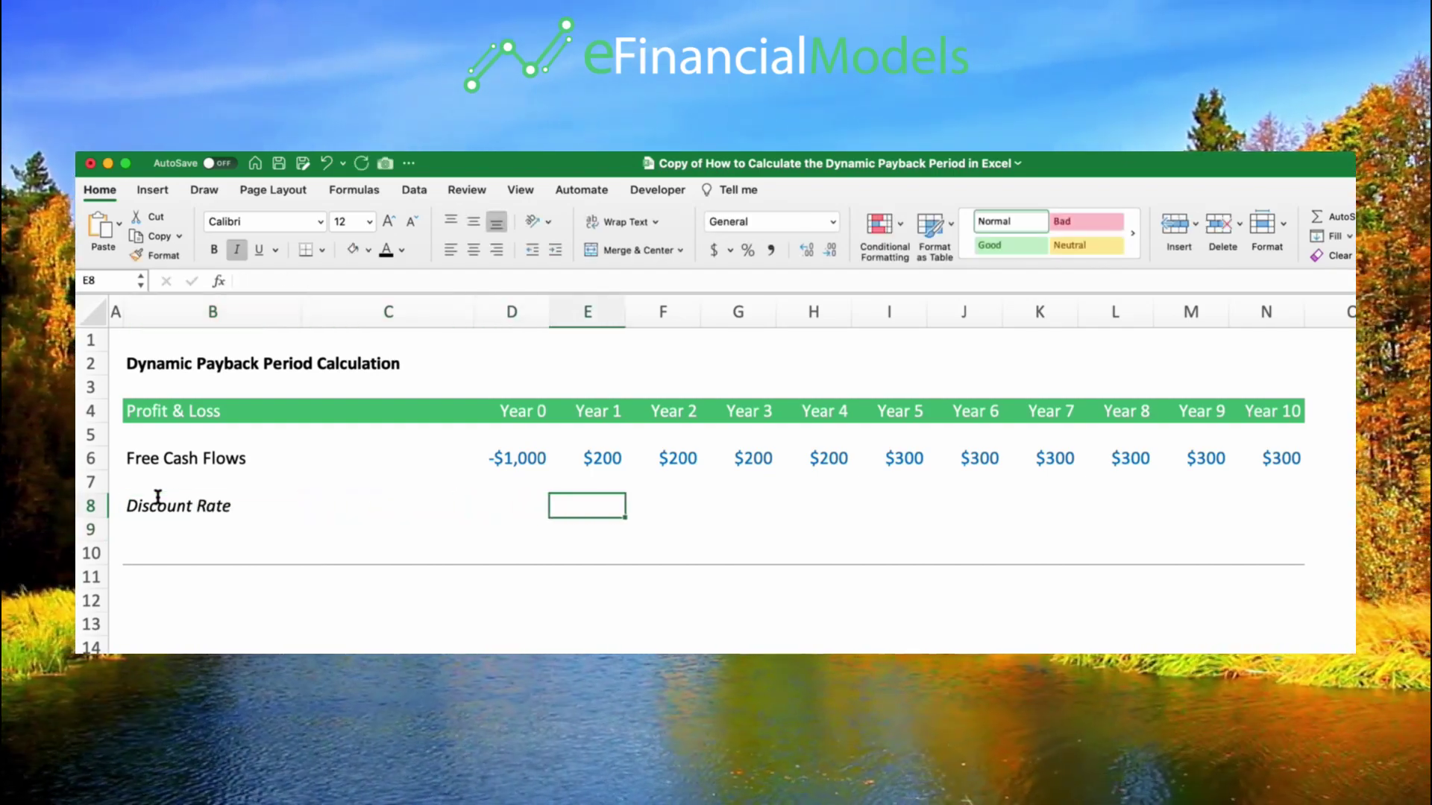
pyautogui.write('10')
pyautogui.press('Tab')
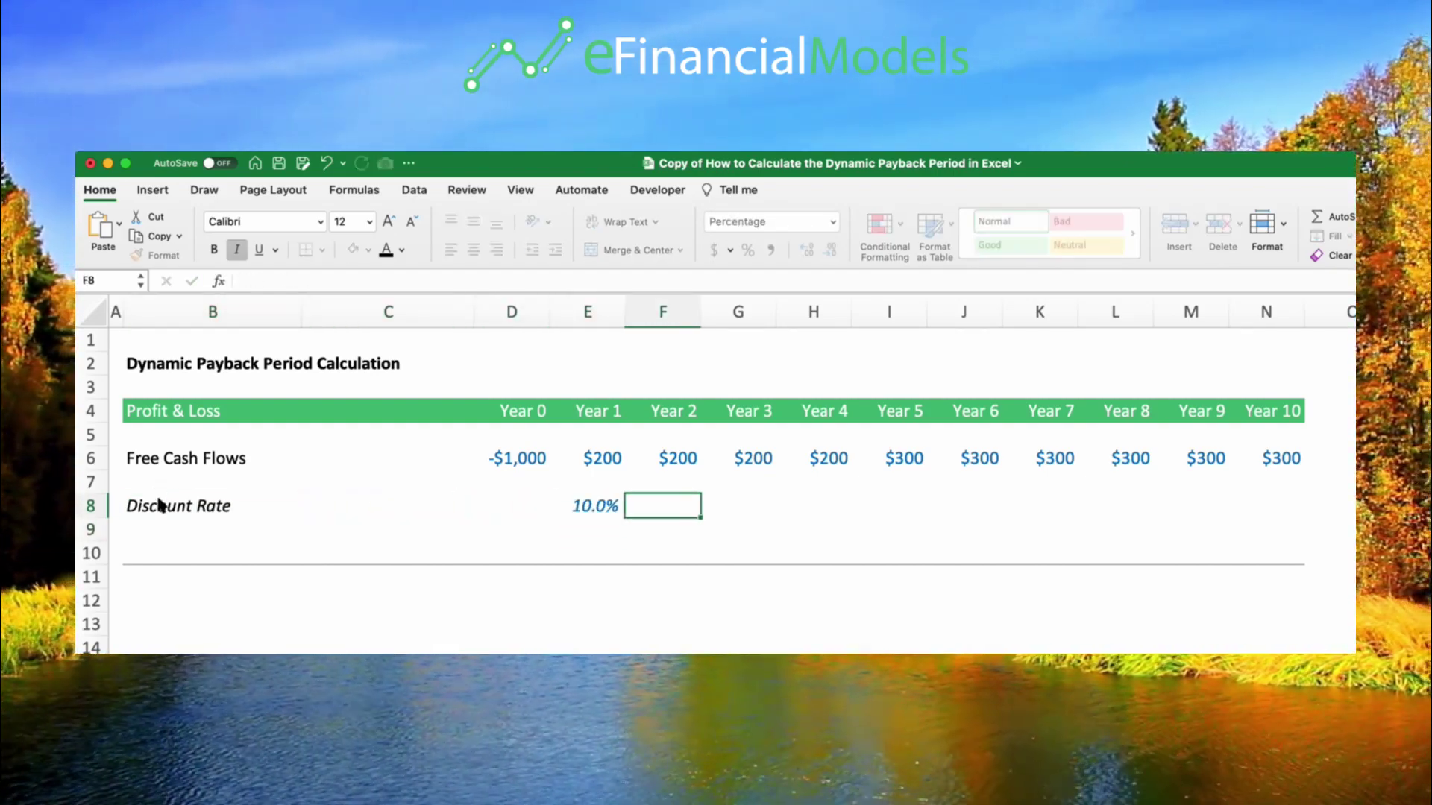
# Step: Link F8 to the previous rate with =E8 and paste it across G8:N8
pyautogui.write('=E8')
pyautogui.hotkey('ctrl', 'Return')
pyautogui.press('super+c')
pyautogui.keyDown('shift'); pyautogui.click(1260, 508); pyautogui.keyUp('shift')
pyautogui.press('super+v')
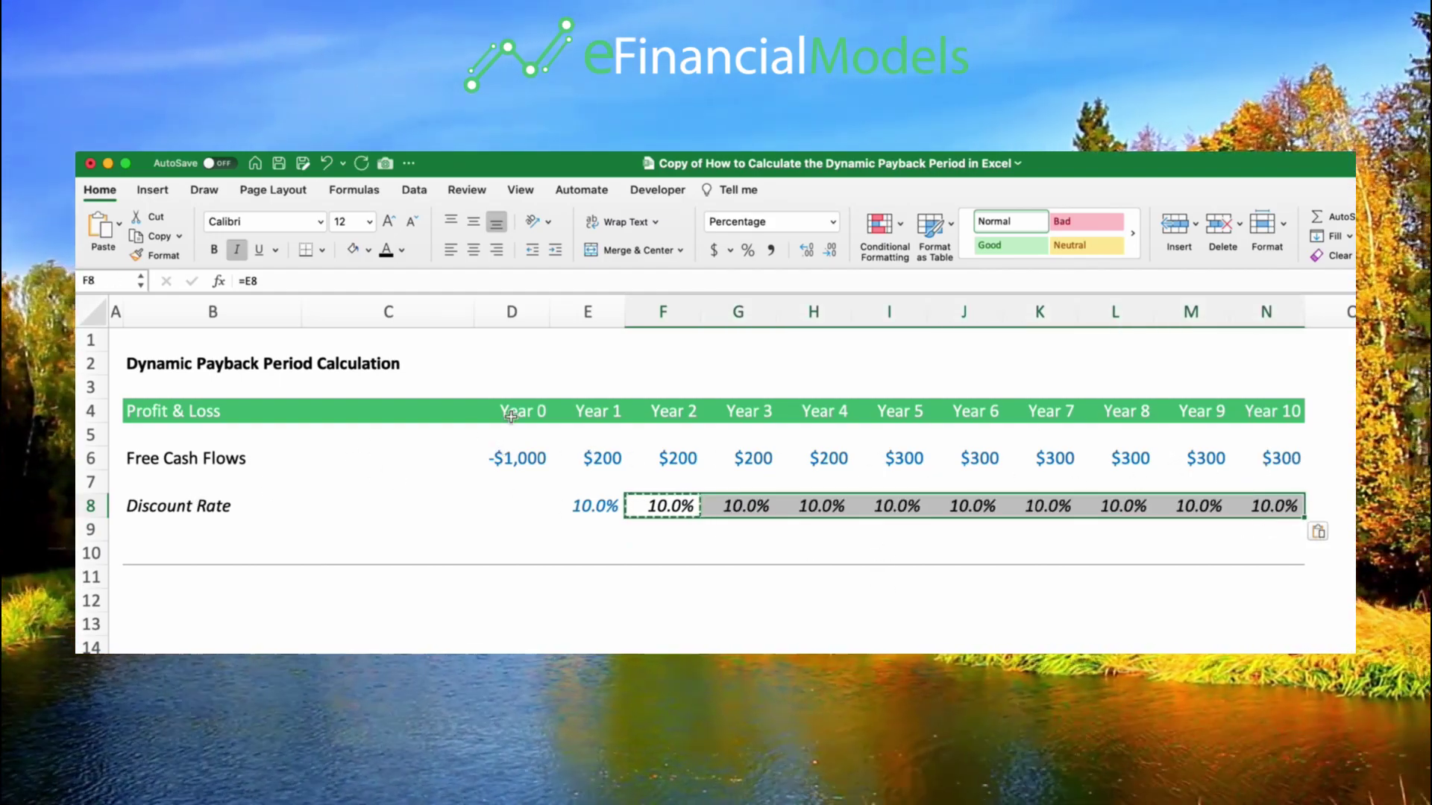
pyautogui.click(597, 457)
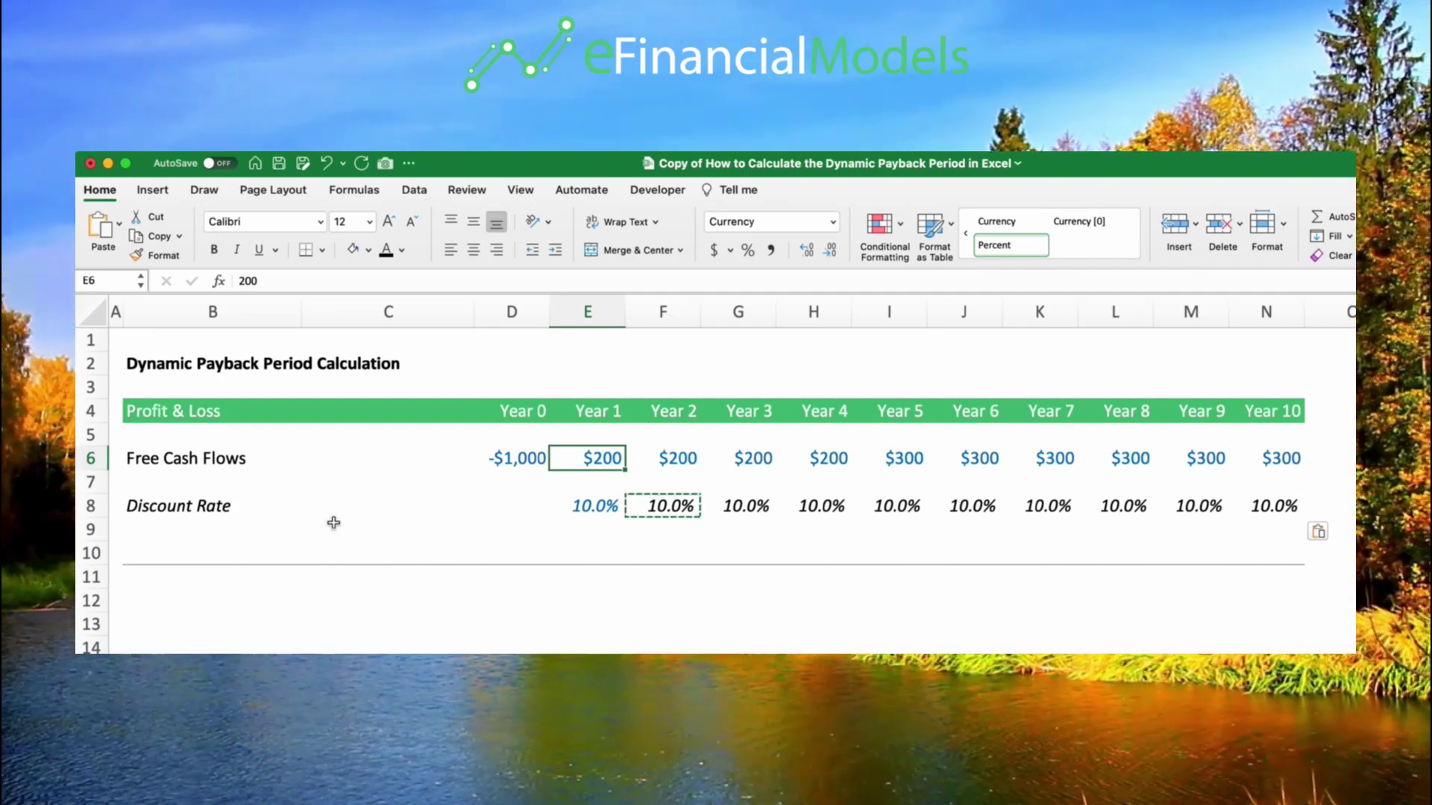
pyautogui.click(148, 528)
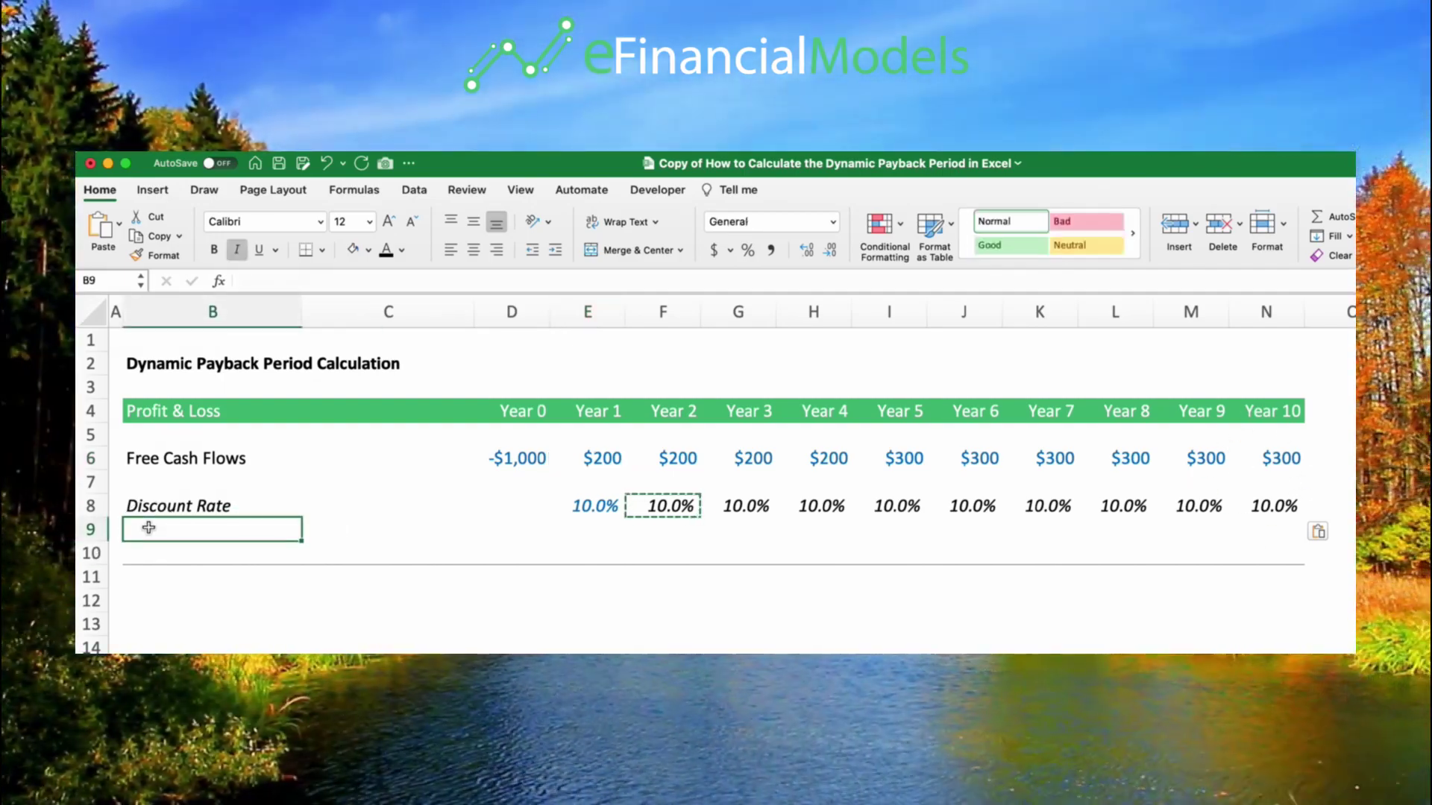
# Step: Label B9 'Discount Factor', enter 1 for Year 0 and =1/(1+E8) for Year 1
pyautogui.write('Discount ')
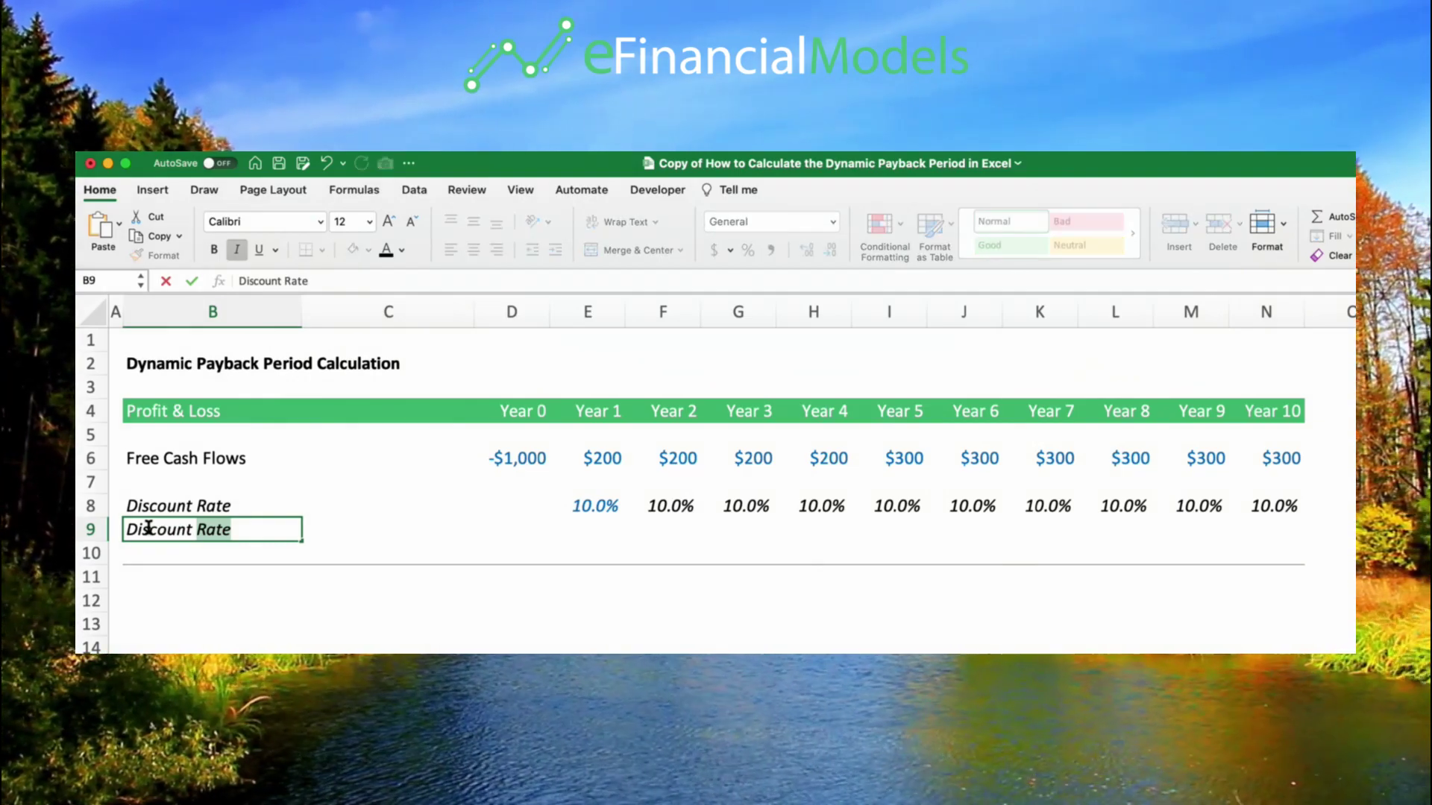
pyautogui.write('Factor')
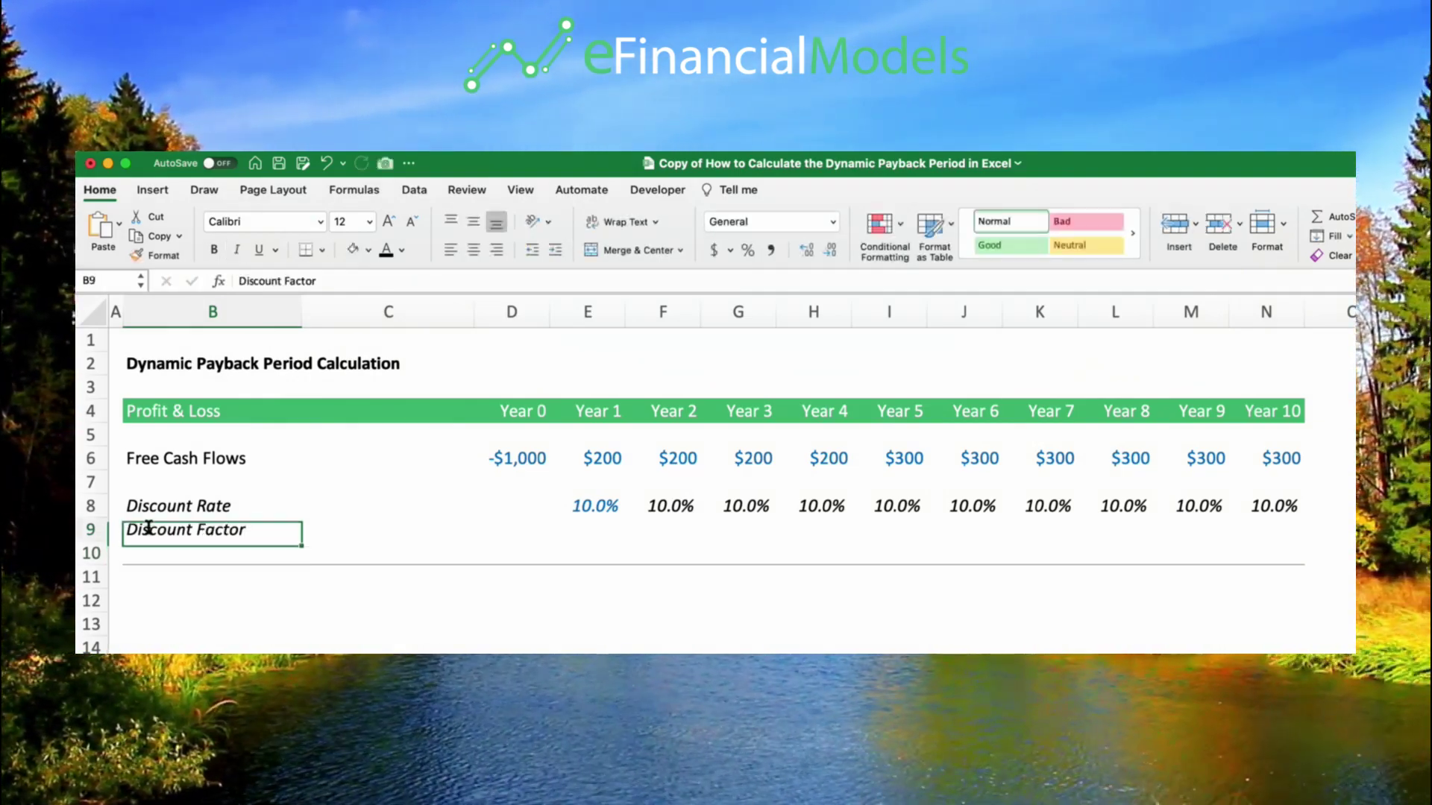
pyautogui.press('Tab')
pyautogui.press('Tab')
pyautogui.write('1')
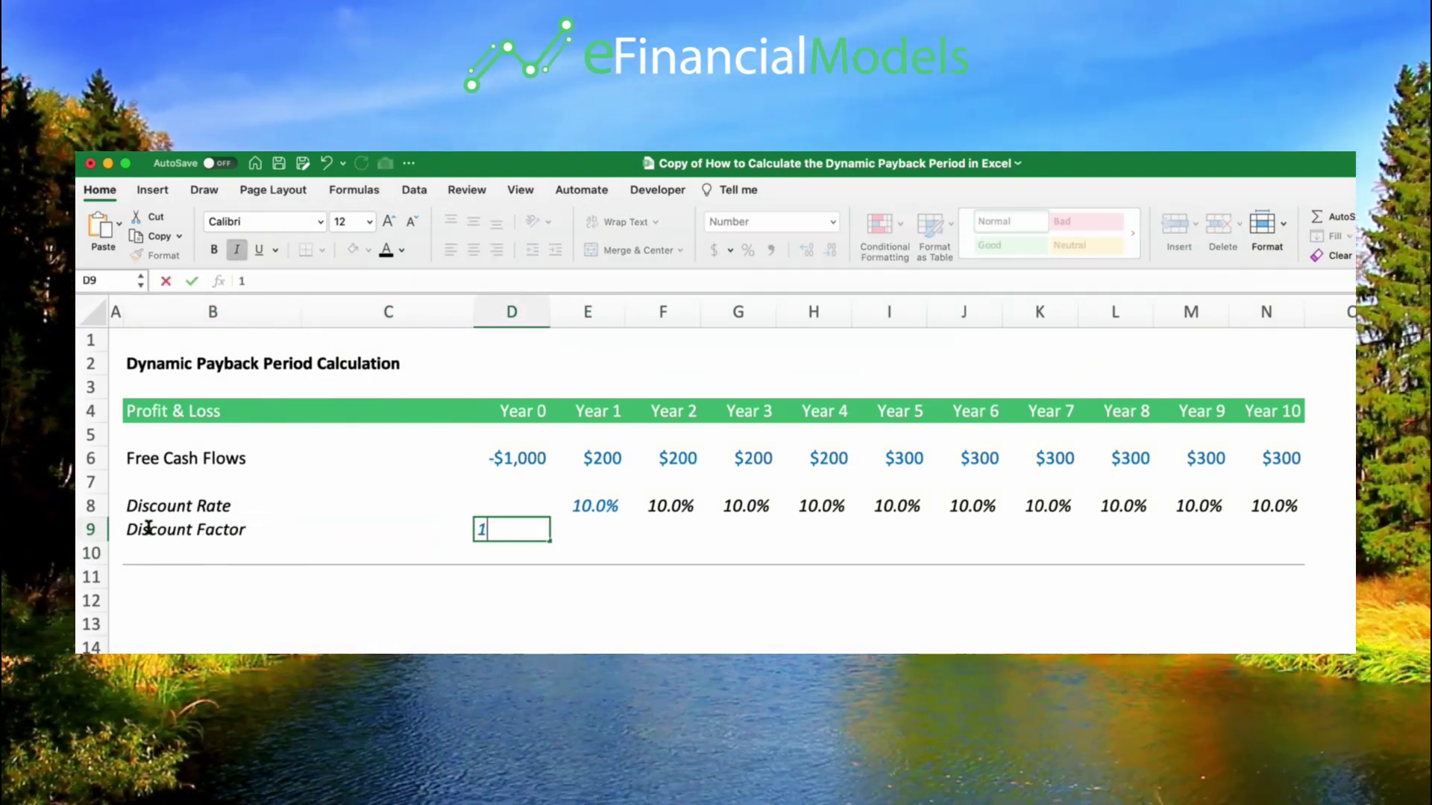
pyautogui.press('Return')
pyautogui.press('Tab')
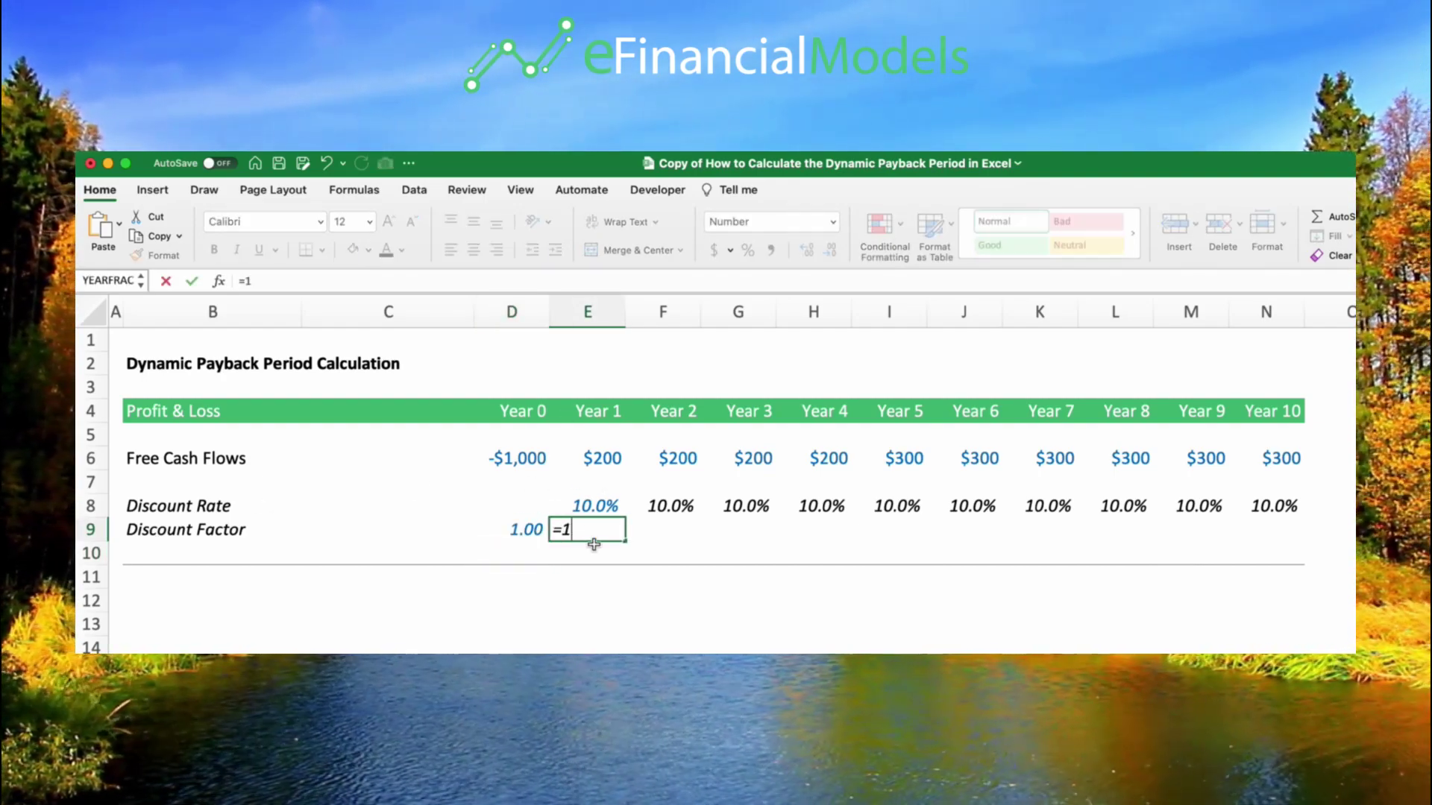
pyautogui.write('=1/(1+')
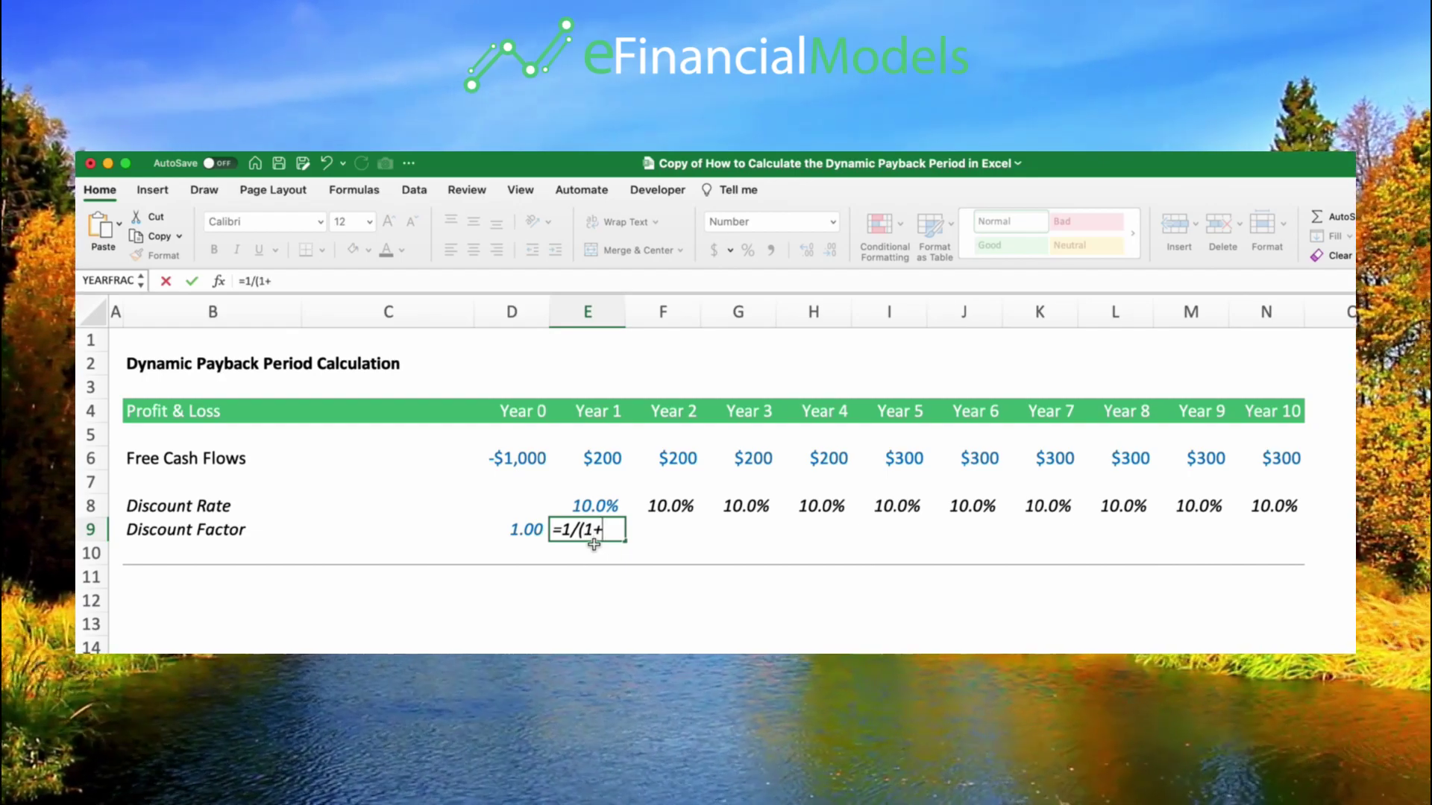
pyautogui.write('E8)')
pyautogui.press('Return')
pyautogui.click(592, 538)
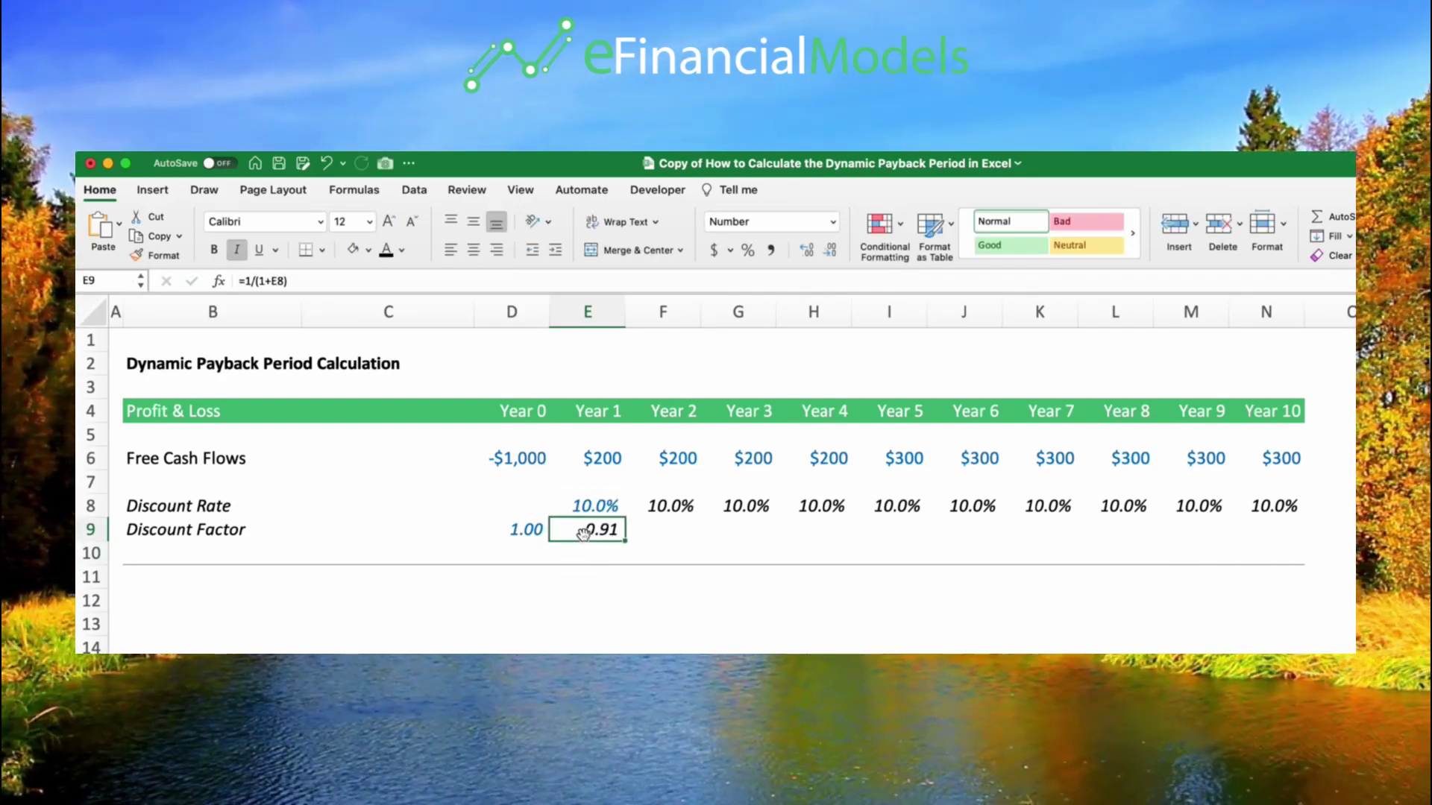
pyautogui.click(589, 578)
# Step: Enter =E6*E9 in E11 and copy it into D11 for Year 0
pyautogui.write('=')
pyautogui.press('Up')
pyautogui.press('Up')
pyautogui.press('Up')
pyautogui.press('Up')
pyautogui.press('Up')
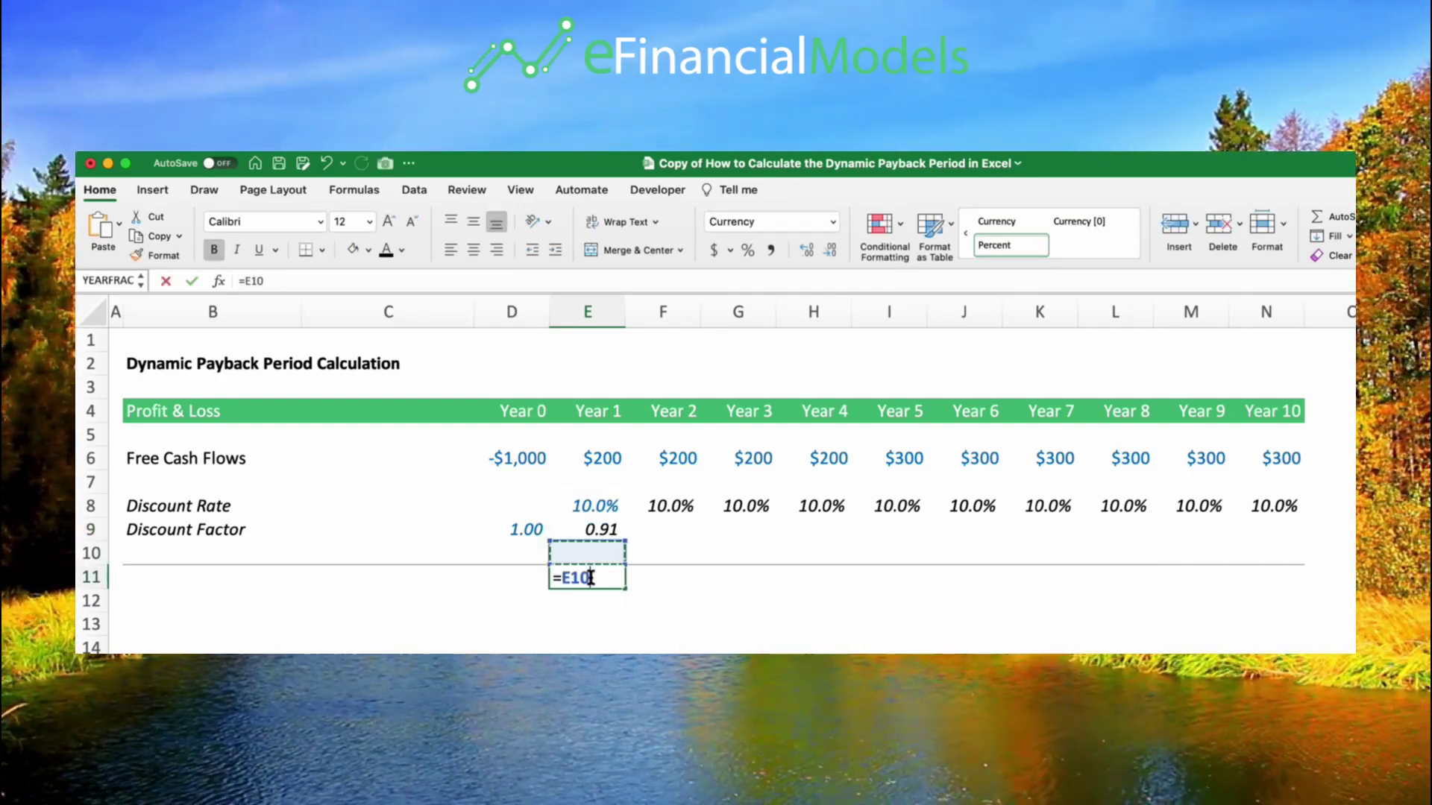
pyautogui.write('*')
pyautogui.press('Up')
pyautogui.press('Up')
pyautogui.press('super+Return')
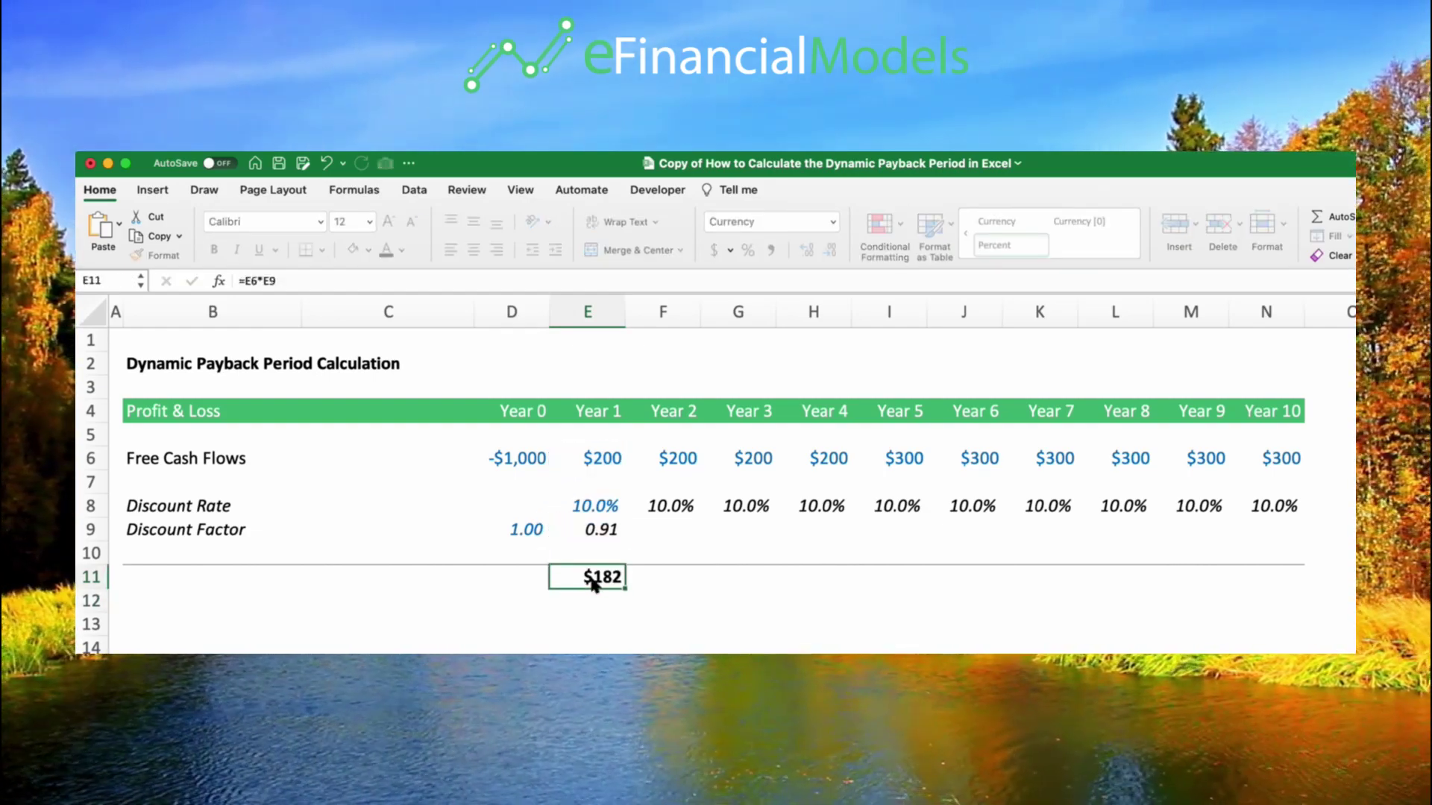
pyautogui.press('super+c')
pyautogui.press('Left')
pyautogui.press('super+v')
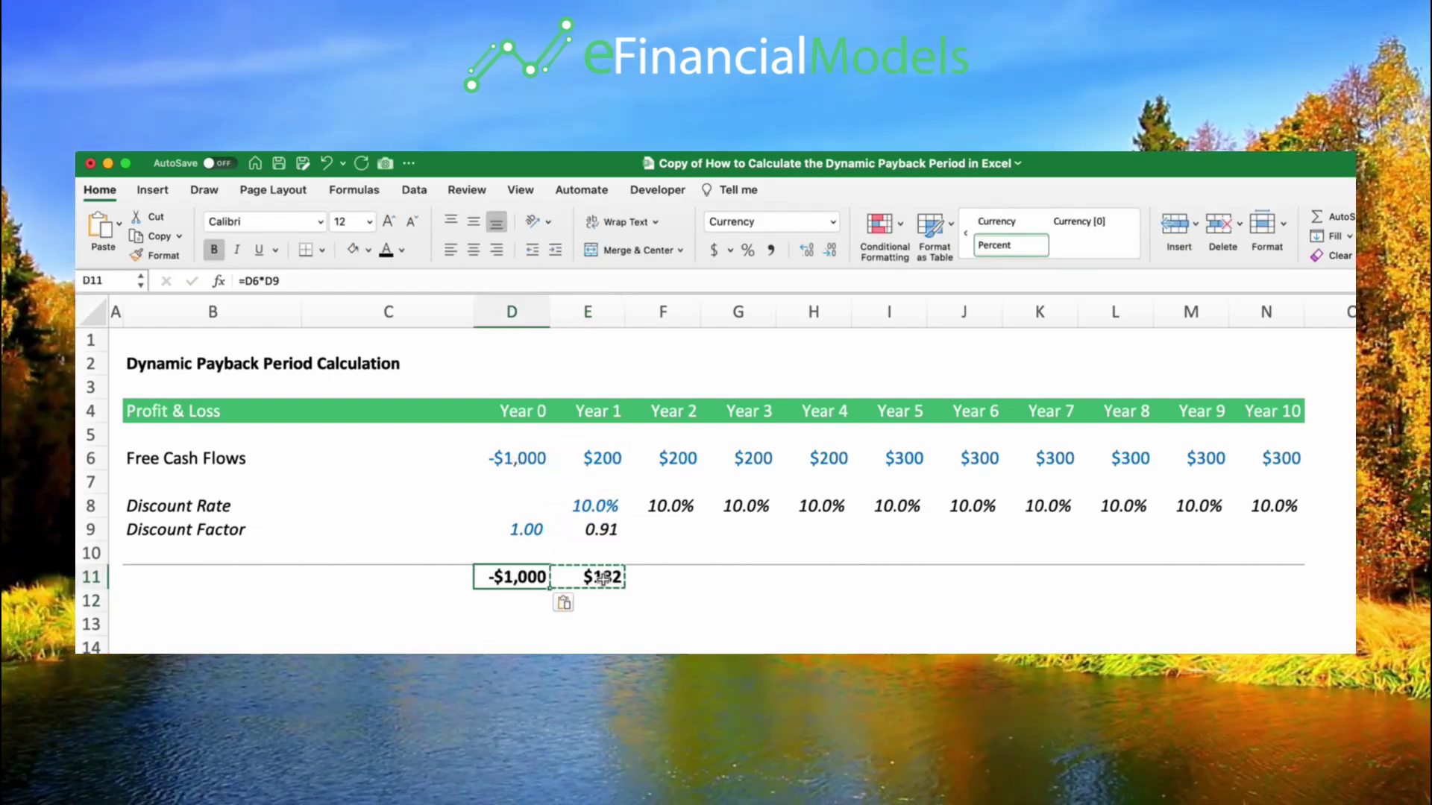
# Step: Label cell B11 'Discounted Free Cash Flows'
pyautogui.click(240, 586)
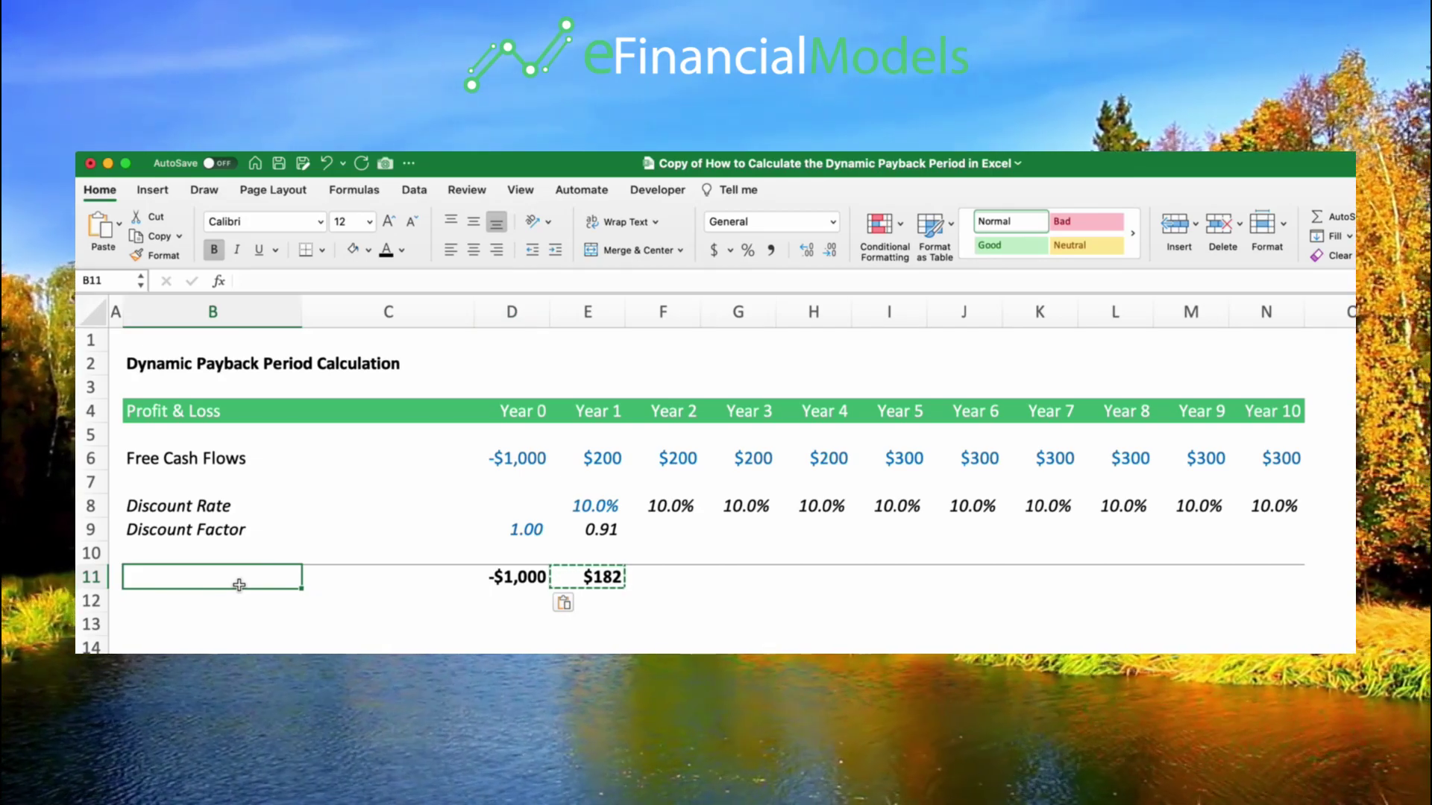
pyautogui.write('Discounted Free ')
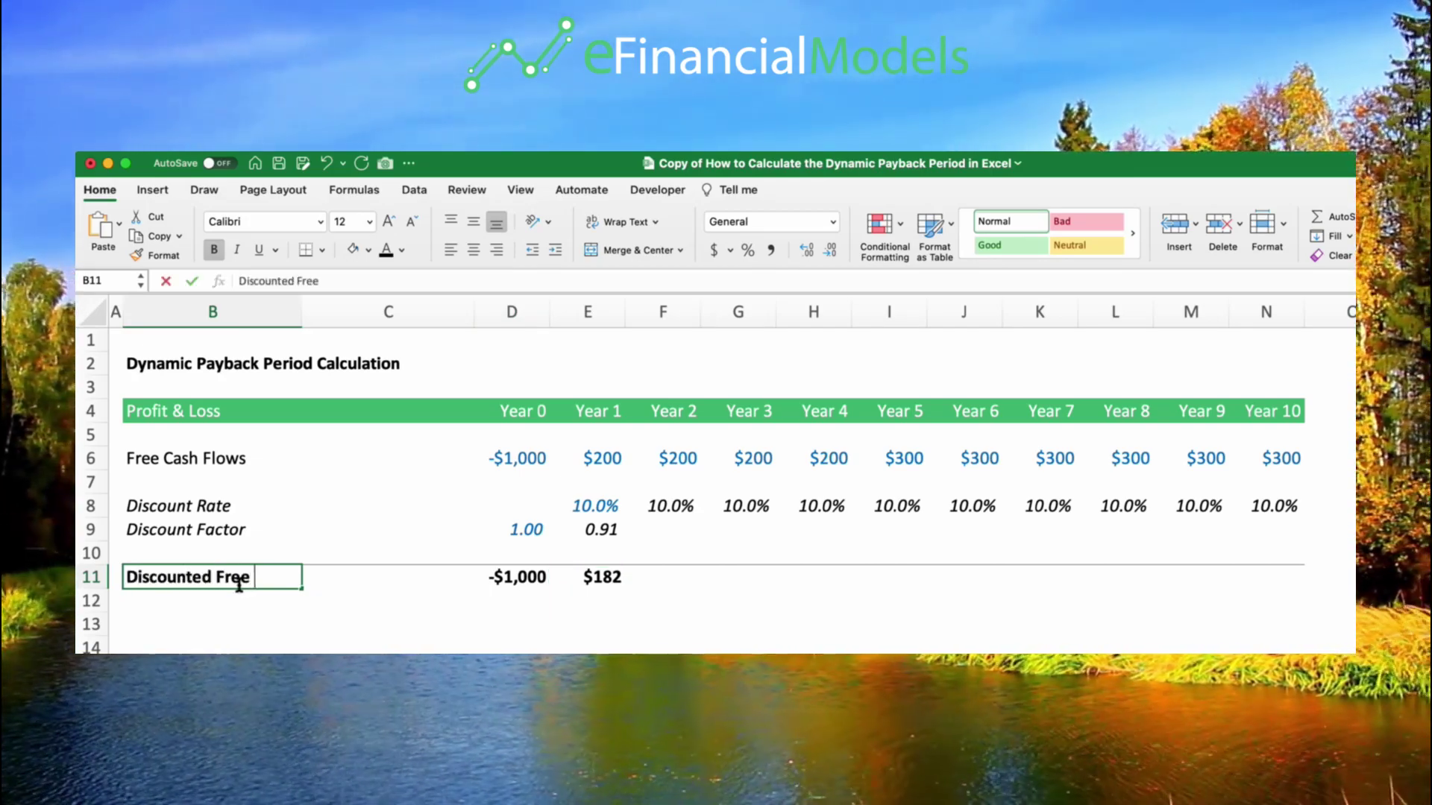
pyautogui.write('Cash Flows')
pyautogui.press('Return')
# Step: Rework the Year 2 discount factor in F9 to build on the previous year's factor E9
pyautogui.click(601, 528)
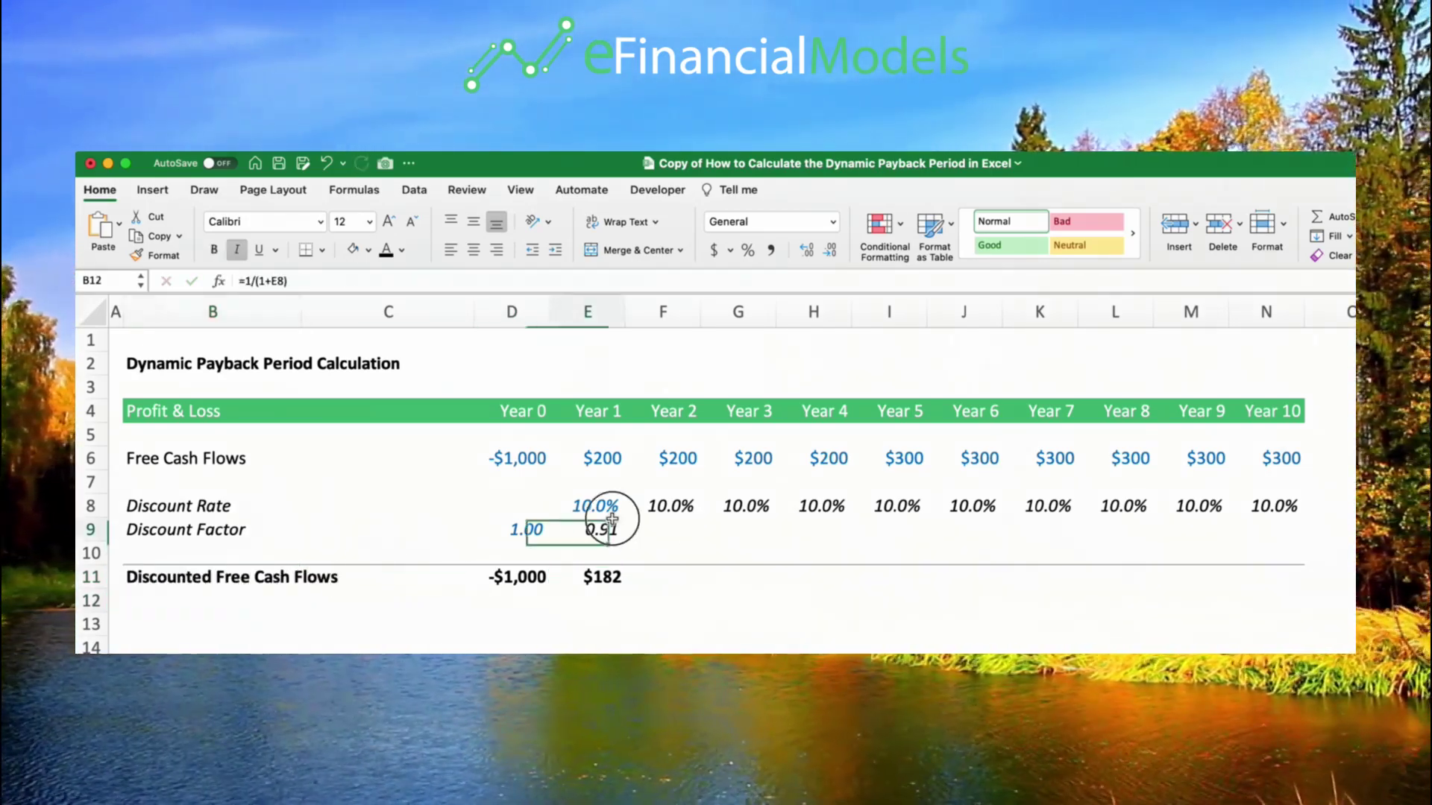
pyautogui.press('cmd+c')
pyautogui.click(663, 529)
pyautogui.press('cmd+v')
pyautogui.click(249, 280)
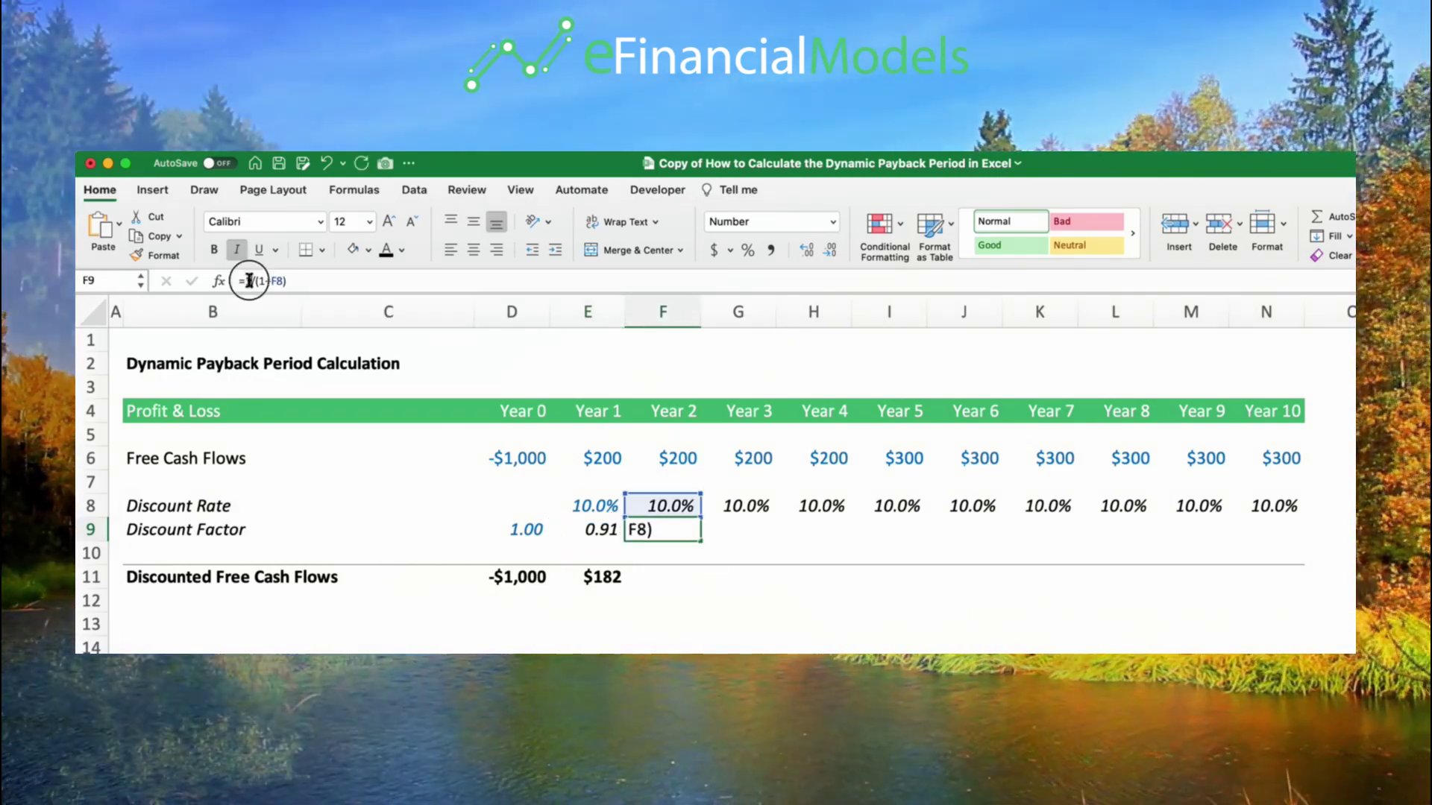
pyautogui.press('BackSpace')
pyautogui.click(601, 531)
pyautogui.press('cmd+Return')
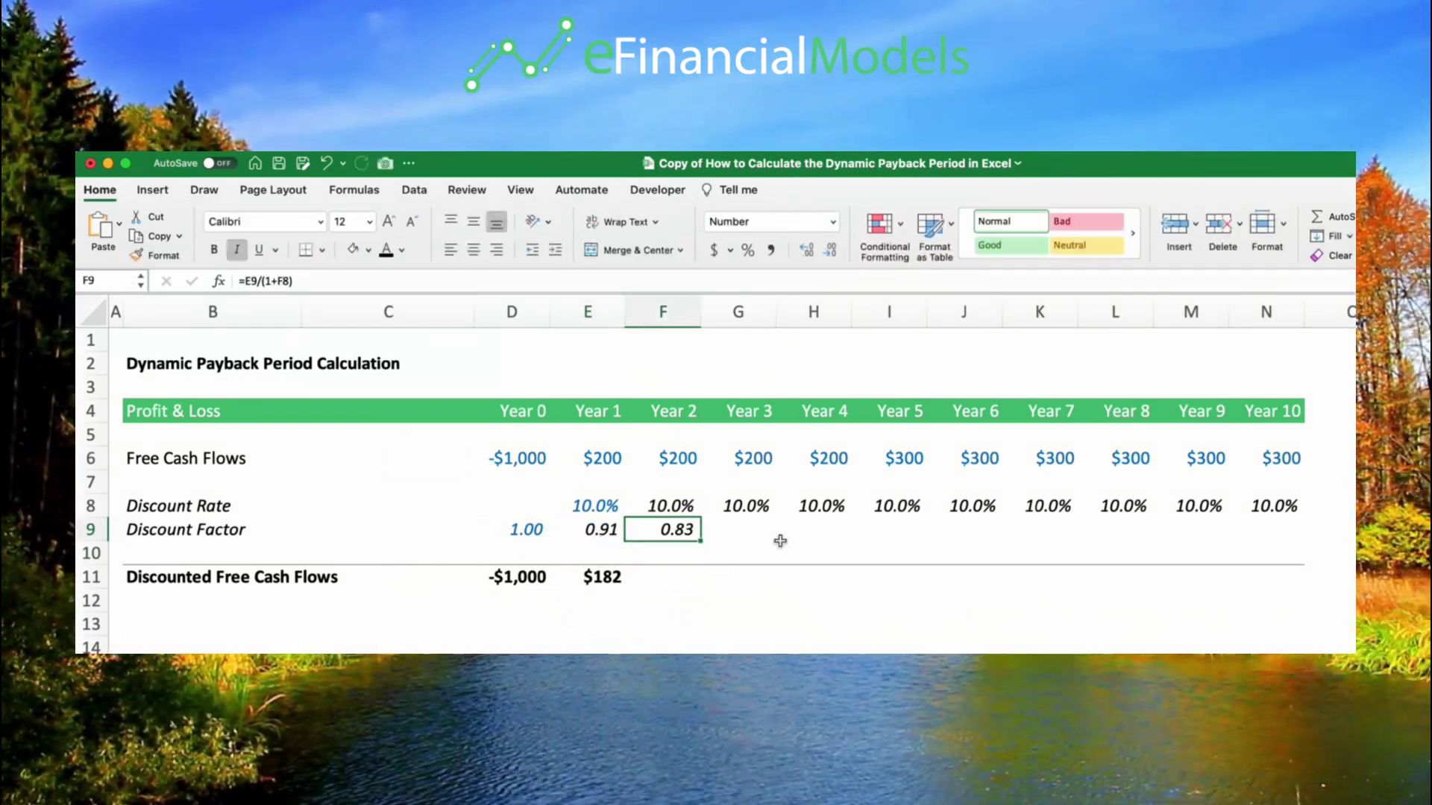
# Step: Fill discount factors (0.83–0.39) and discounted cash flows ($165–$116) through Year 10
pyautogui.moveTo(701, 541); pyautogui.dragTo(1275, 526)
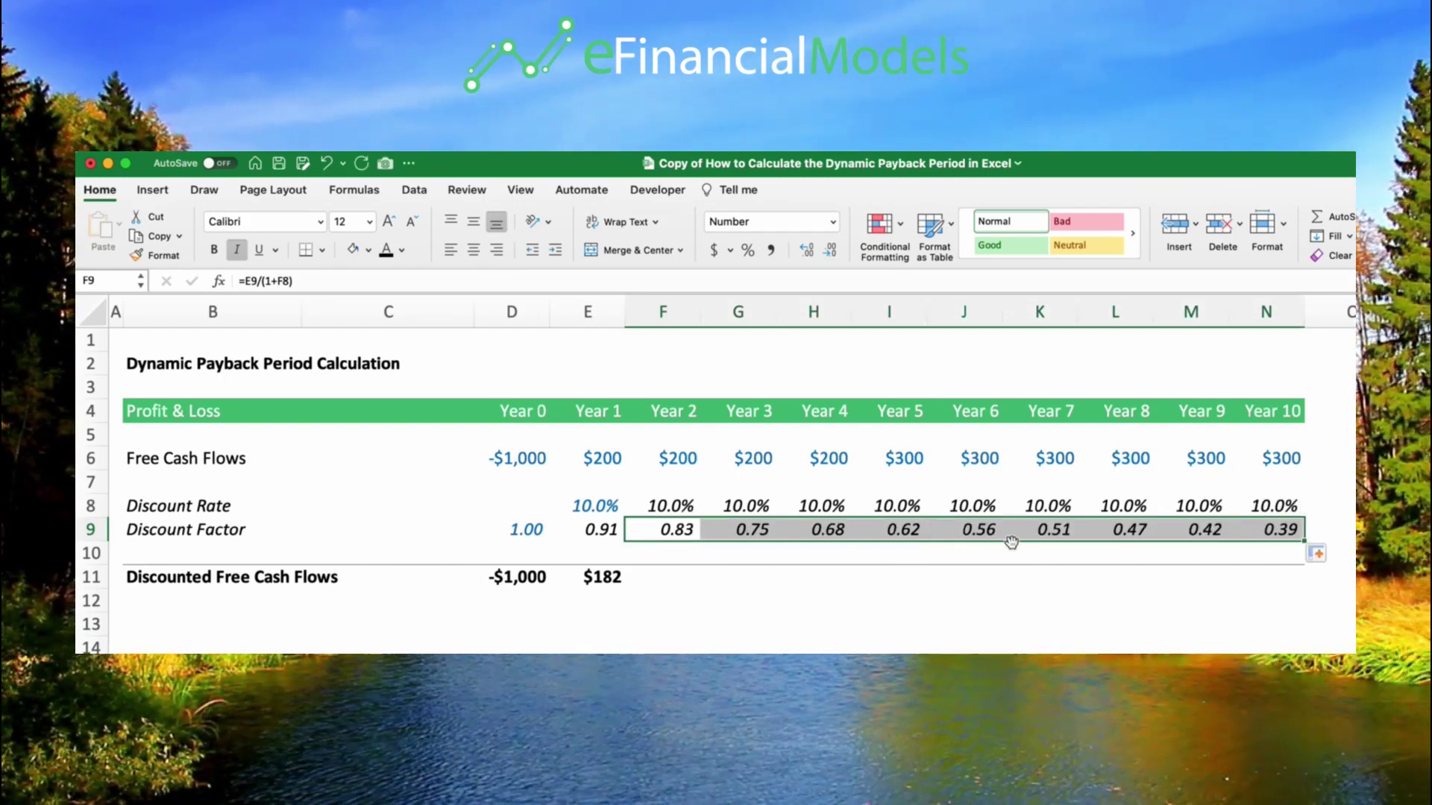
pyautogui.click(601, 578)
pyautogui.moveTo(625, 588); pyautogui.dragTo(1290, 561)
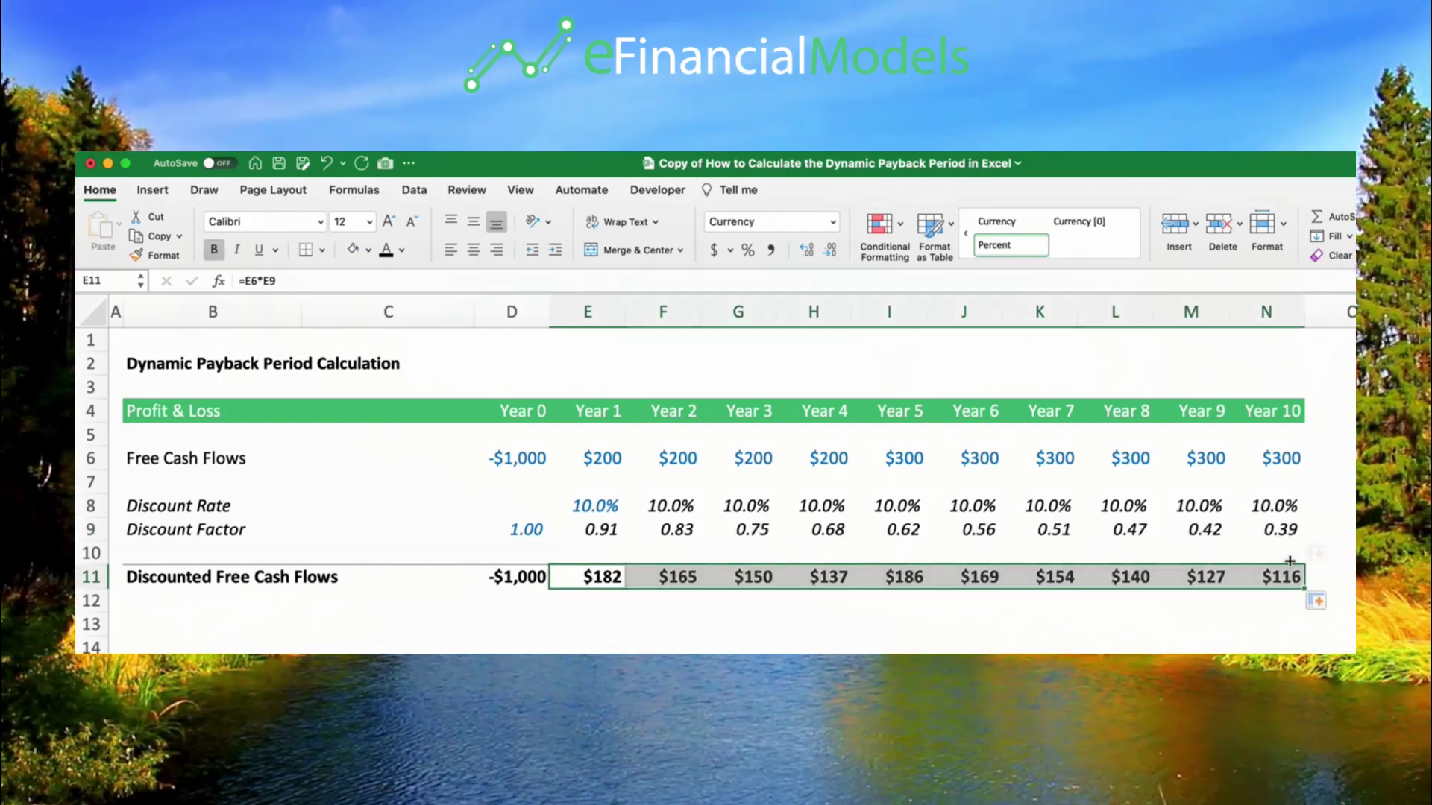
# Step: Build the B12 label with the text formula ="Cumulative "&B11
pyautogui.click(1280, 463)
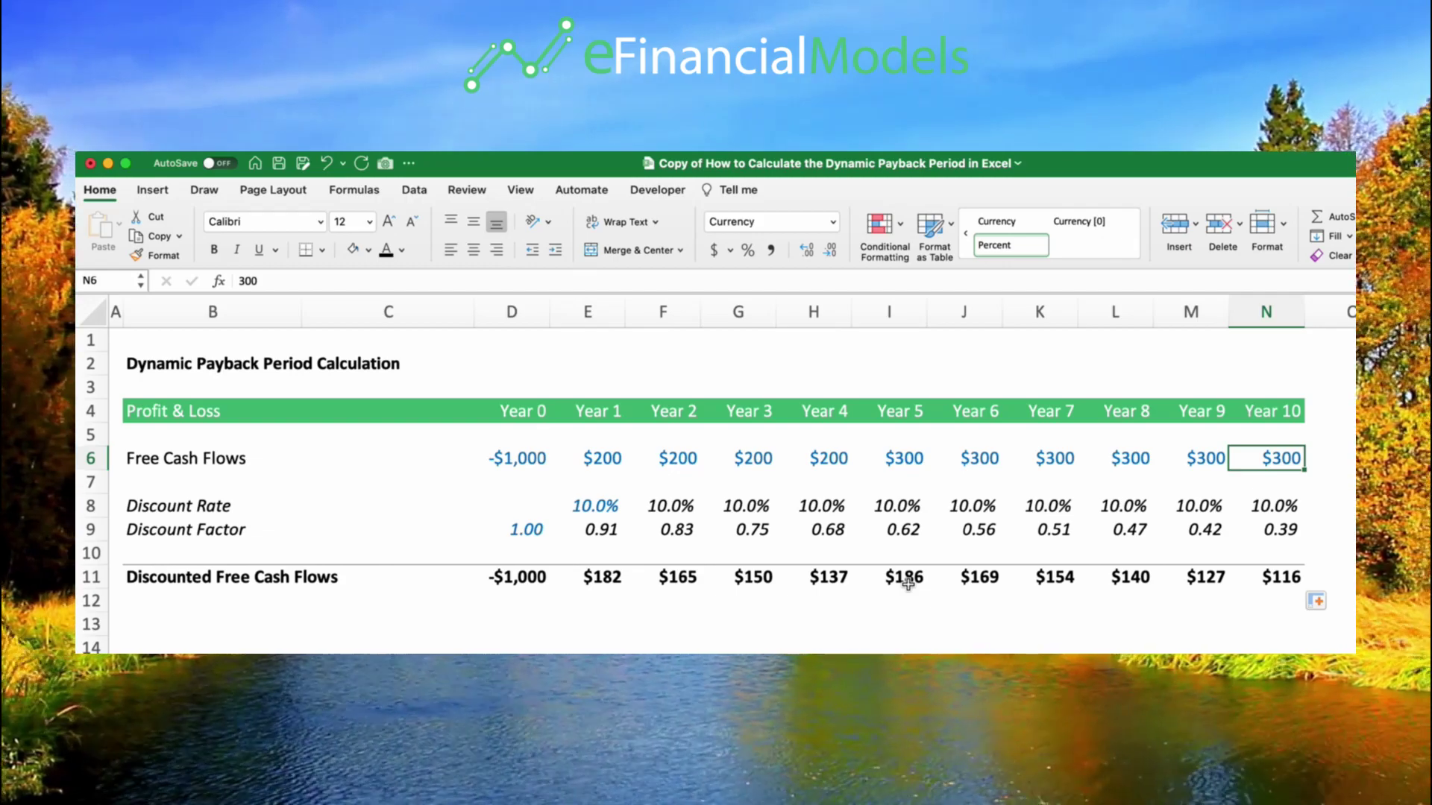
pyautogui.click(85, 578)
pyautogui.click(159, 619)
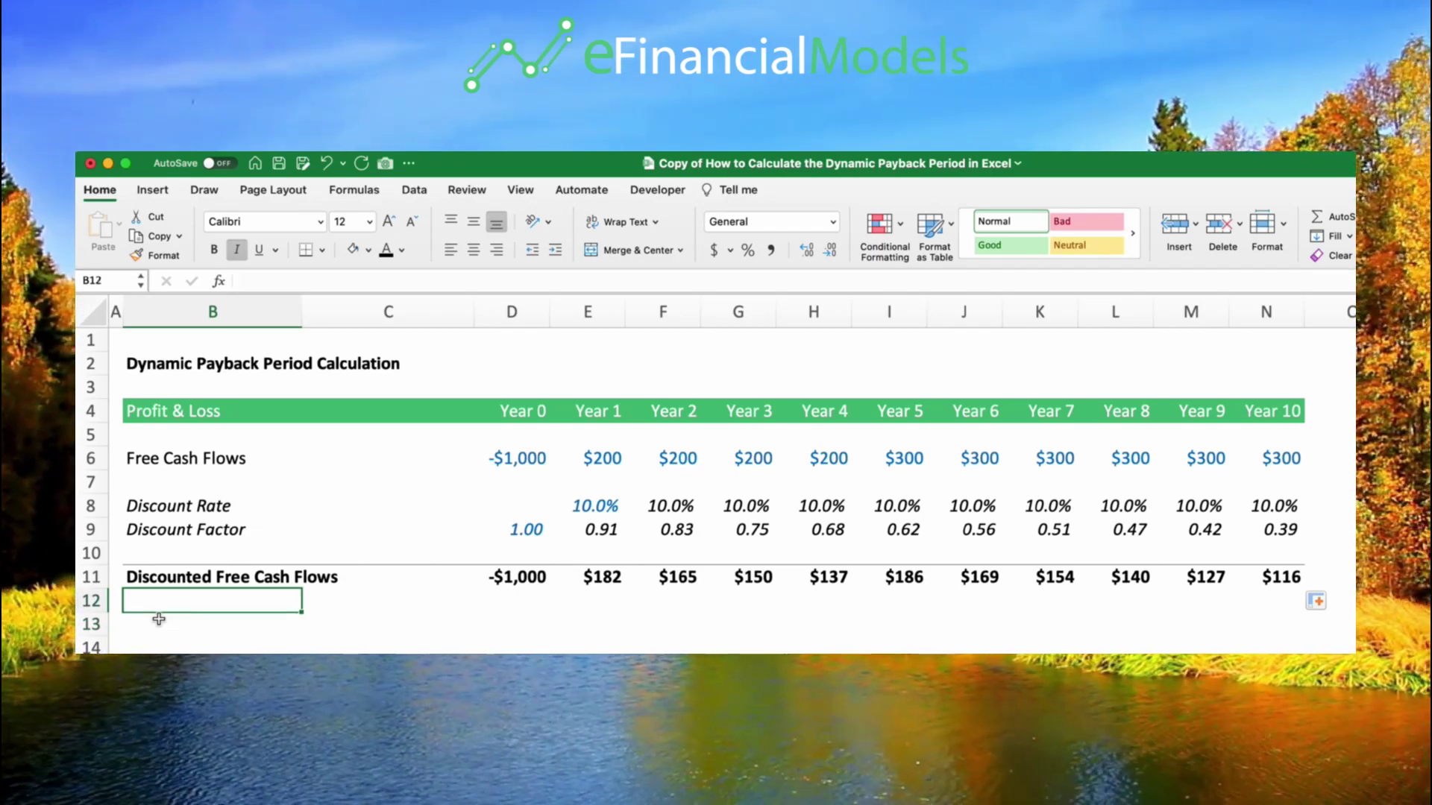
pyautogui.write('"Cum')
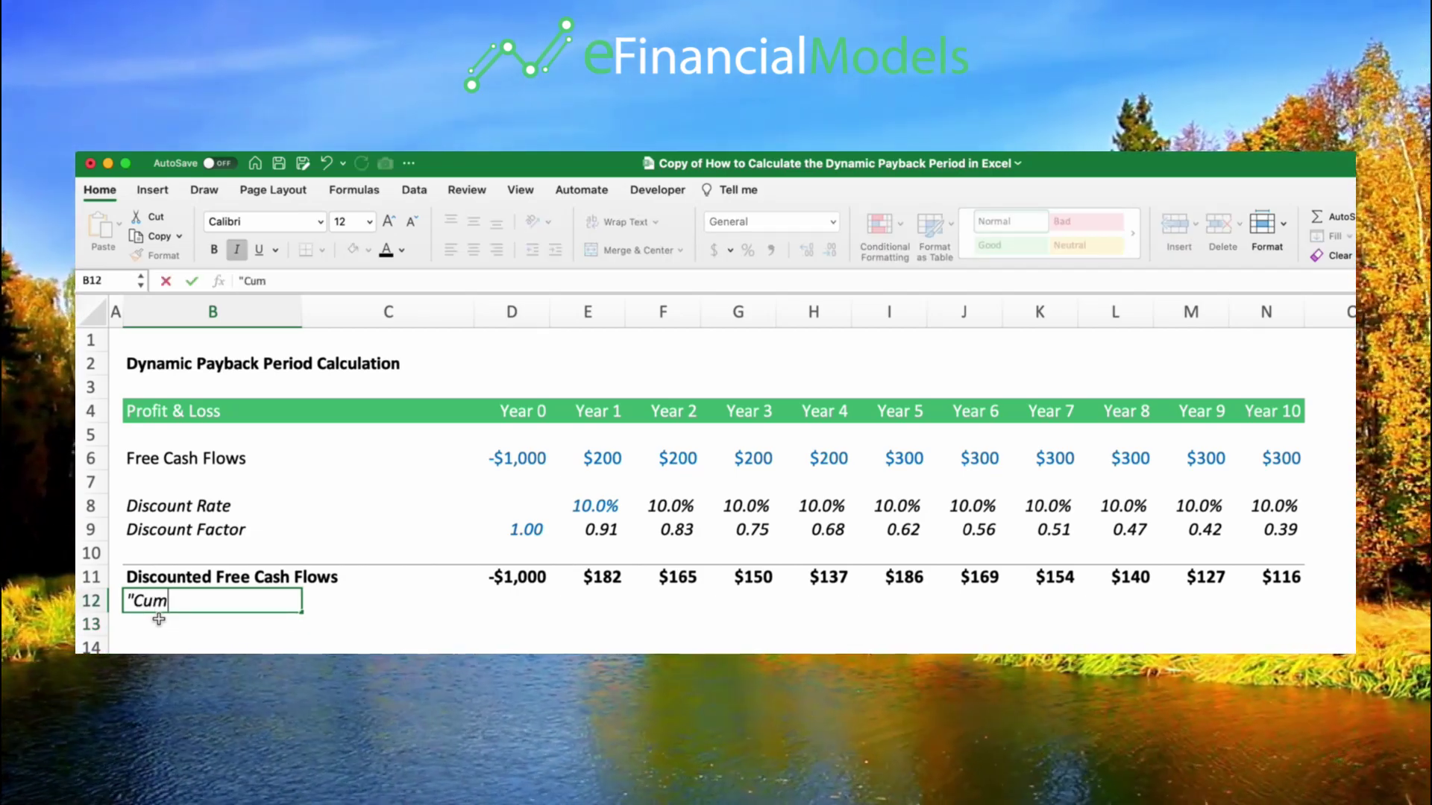
pyautogui.write('ulative "&')
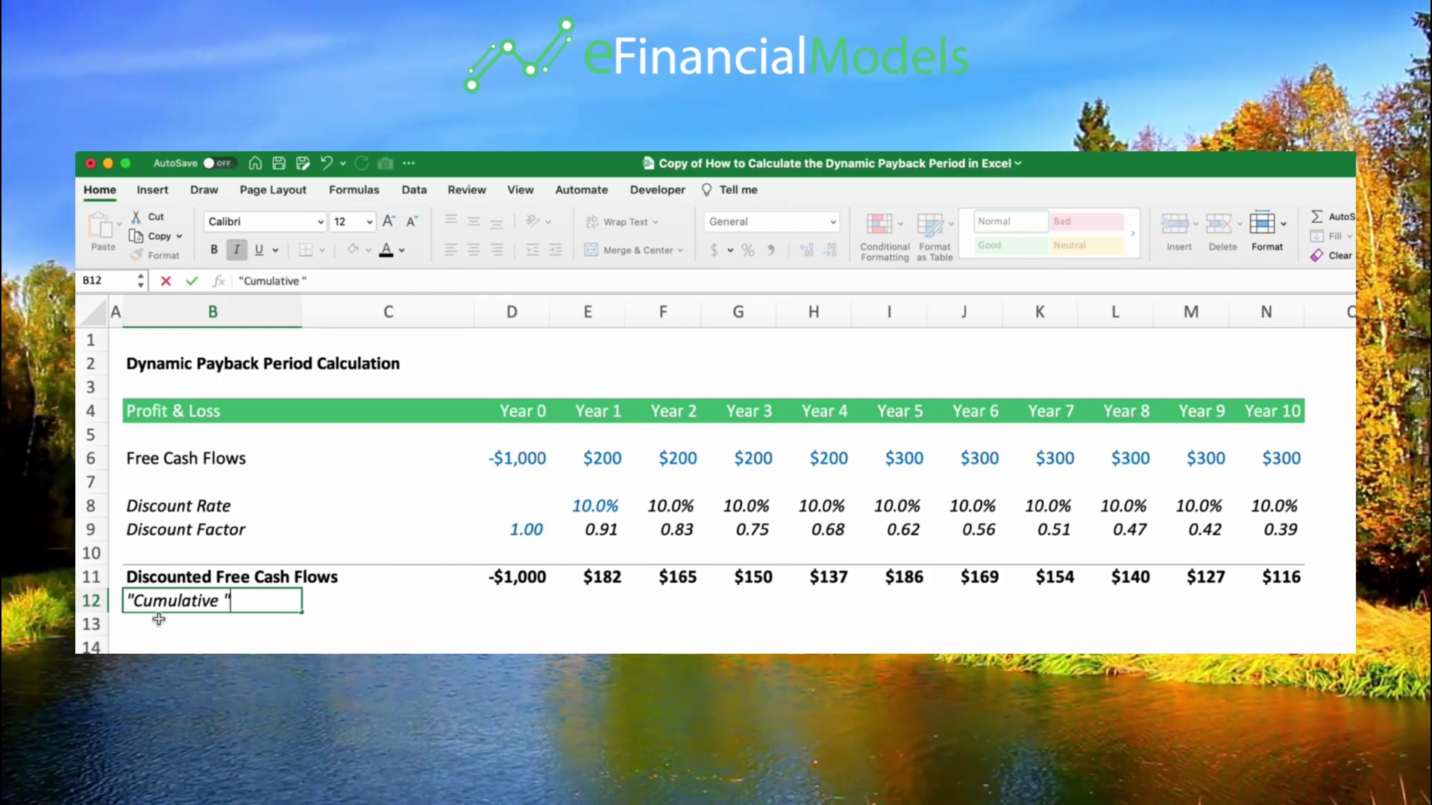
pyautogui.press('Home')
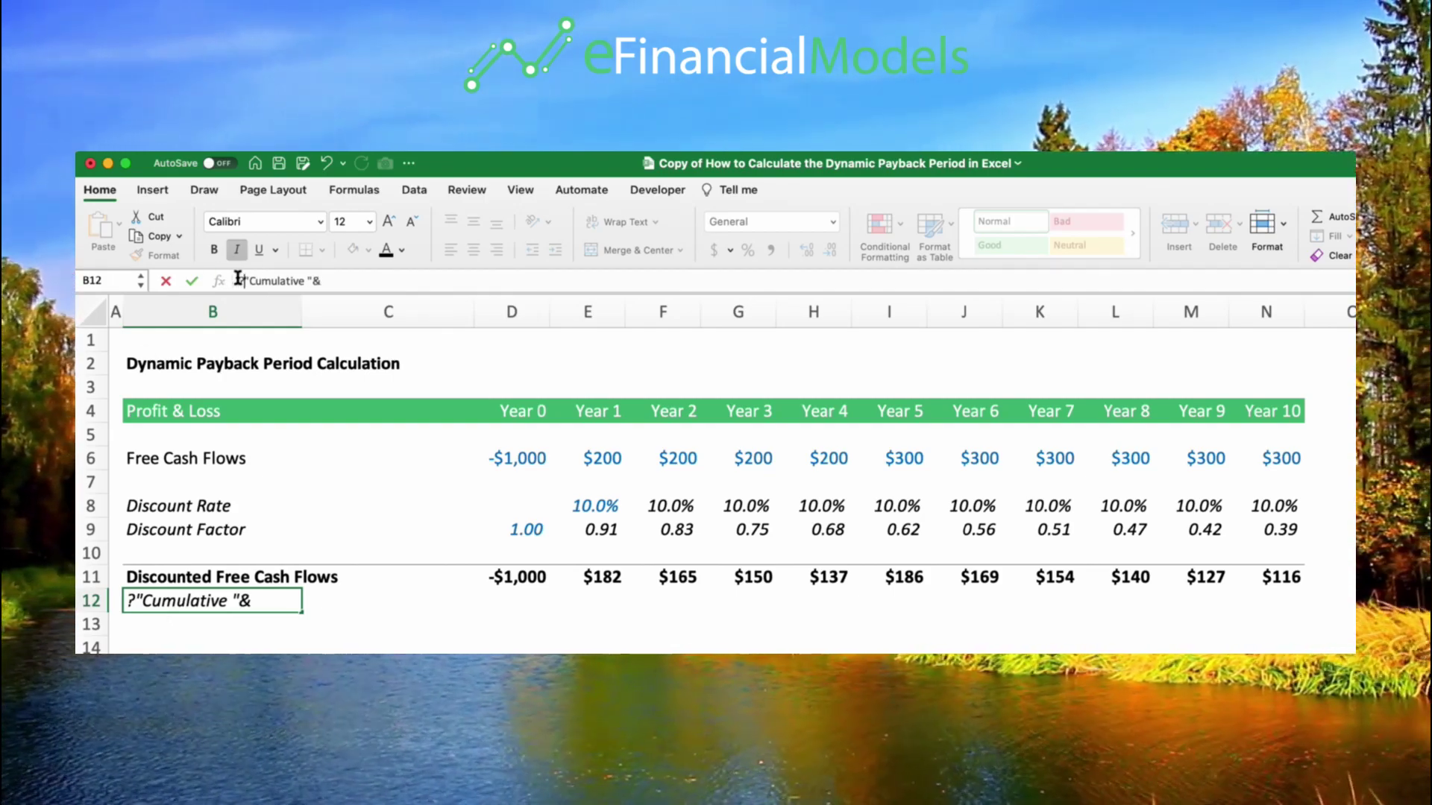
pyautogui.write('?')
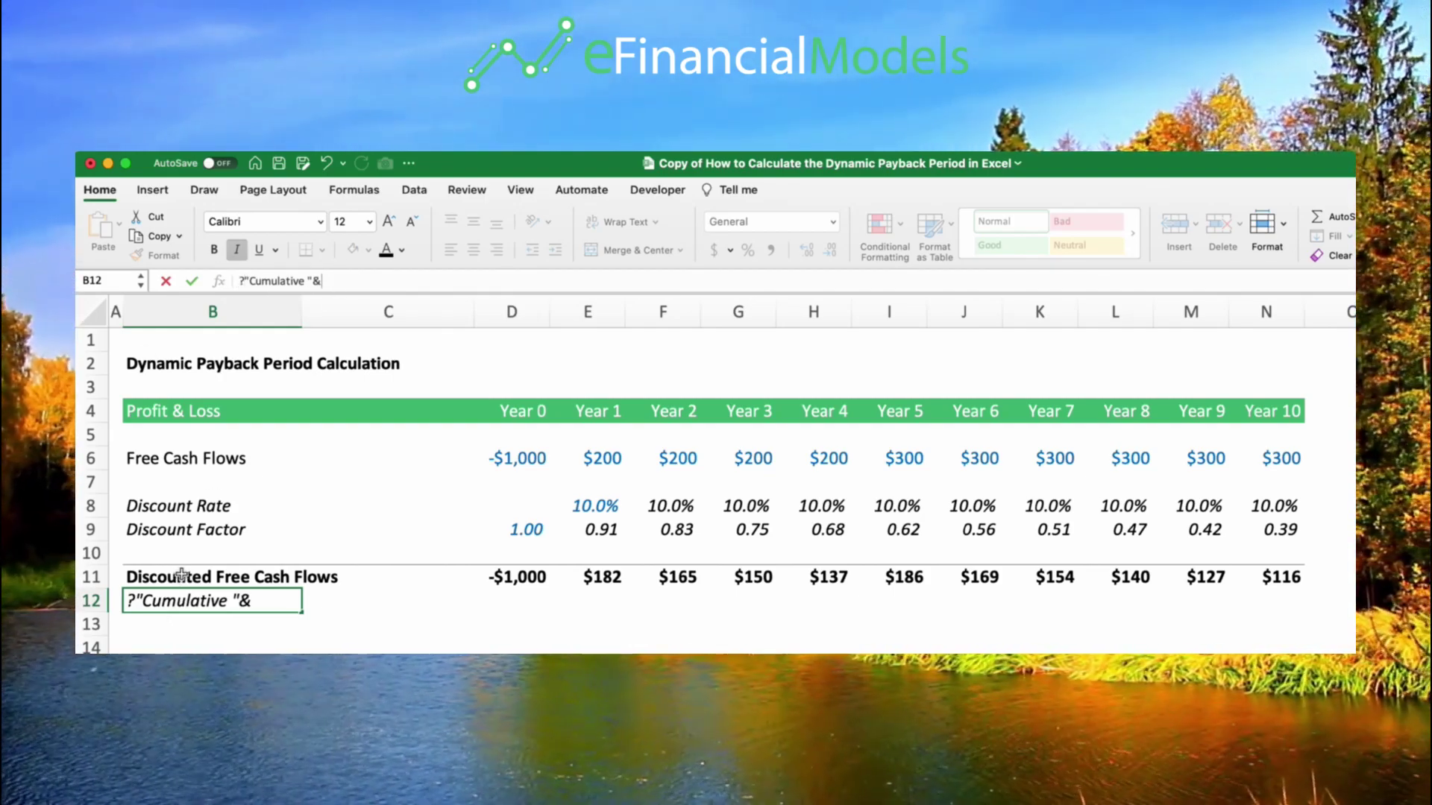
pyautogui.press('BackSpace')
pyautogui.write('=')
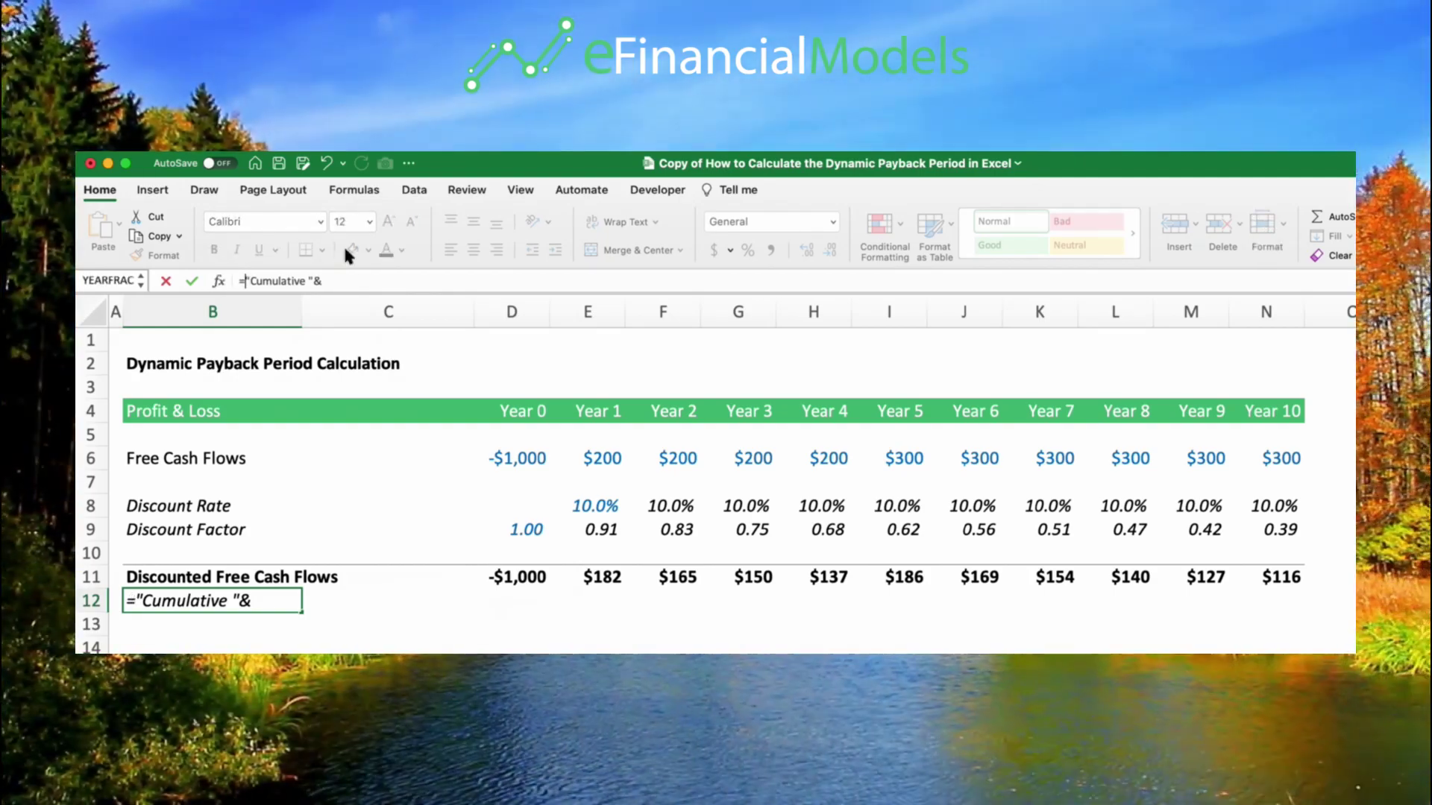
pyautogui.click(178, 584)
# Step: Enter the running total =C12+D11 in D12 and paste it across E12:N12, ending at $526
pyautogui.press('Tab')
pyautogui.press('Tab')
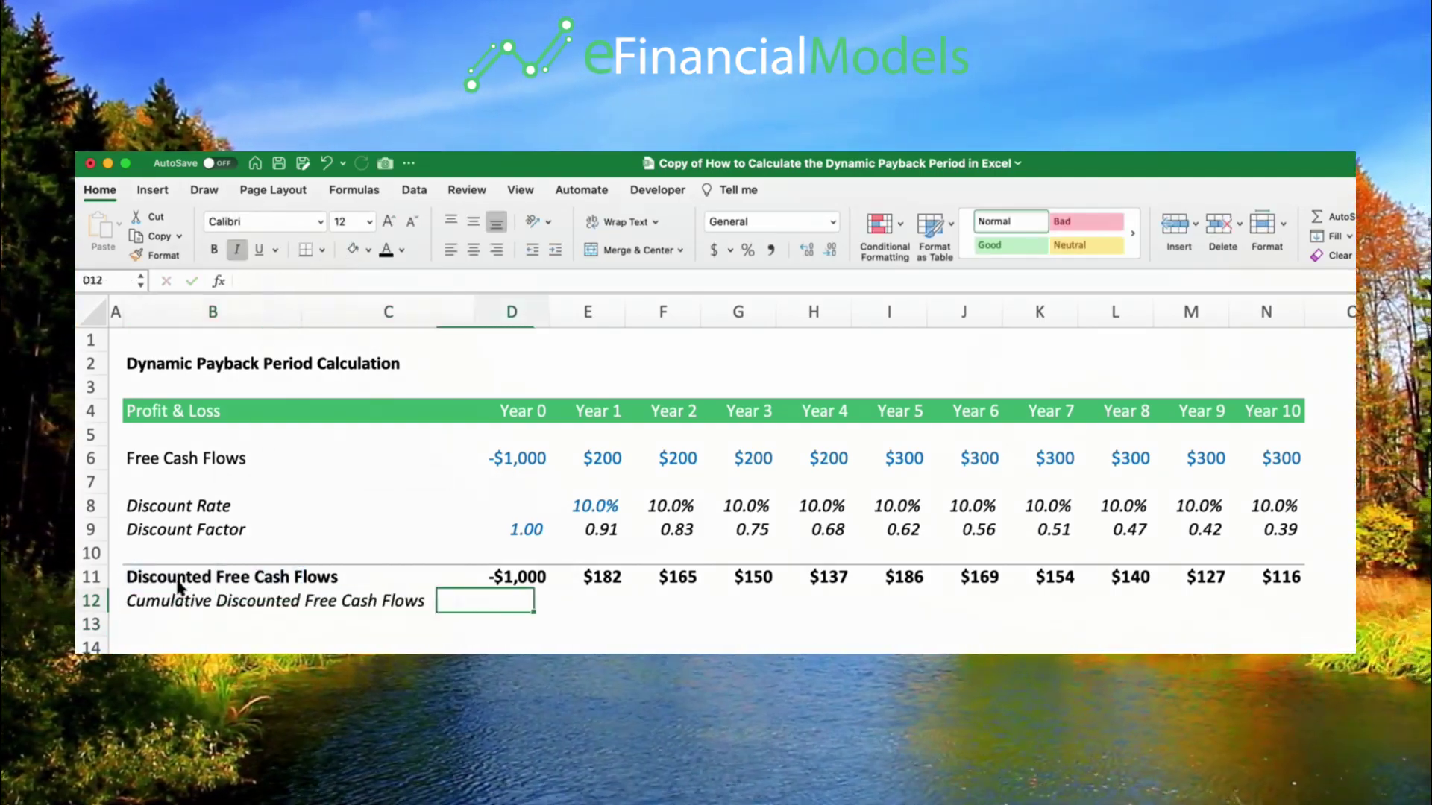
pyautogui.write('=')
pyautogui.press('Left')
pyautogui.write('+')
pyautogui.press('Up')
pyautogui.hotkey('ctrl', 'Return')
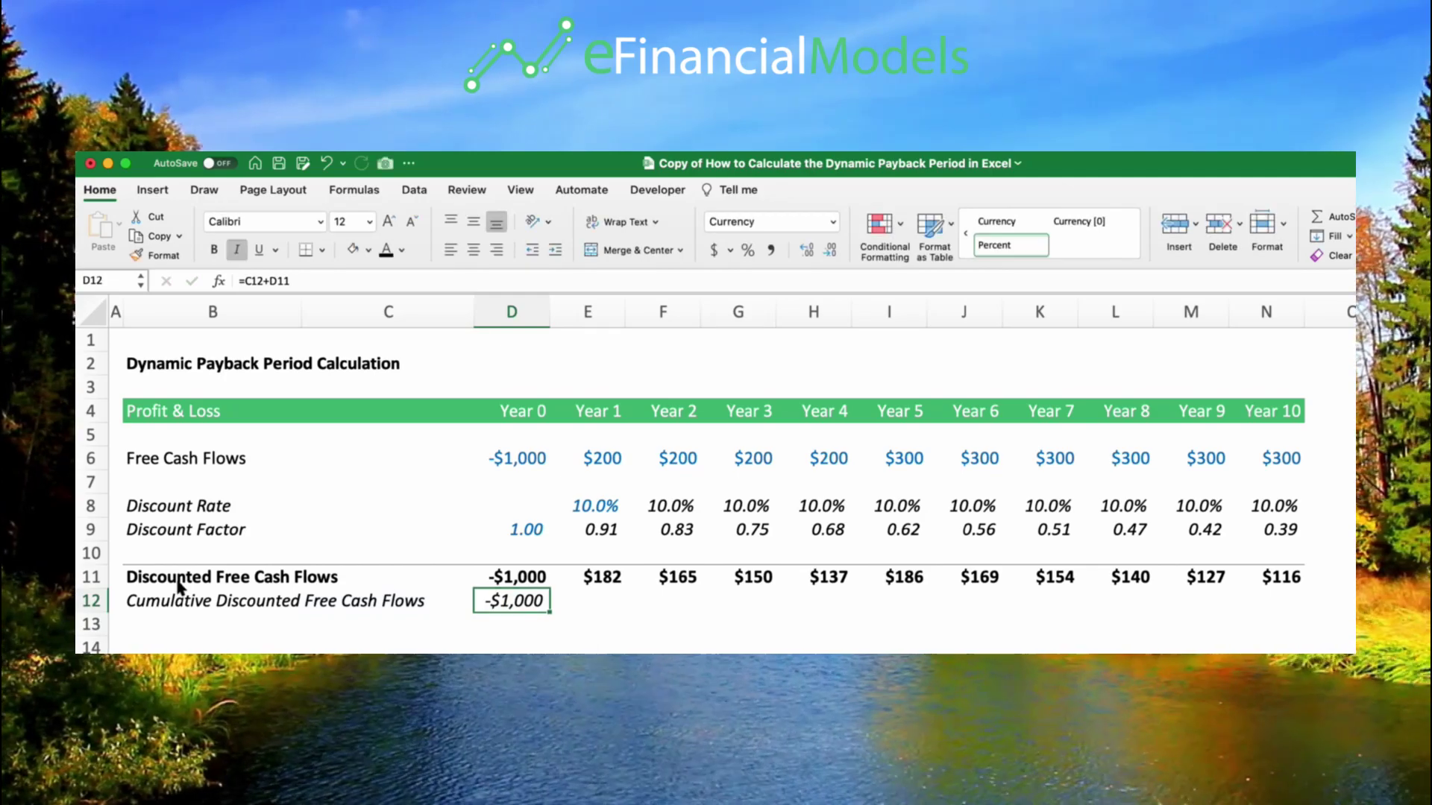
pyautogui.moveTo(1253, 600); pyautogui.dragTo(593, 601)
pyautogui.hotkey('ctrl', 'v')
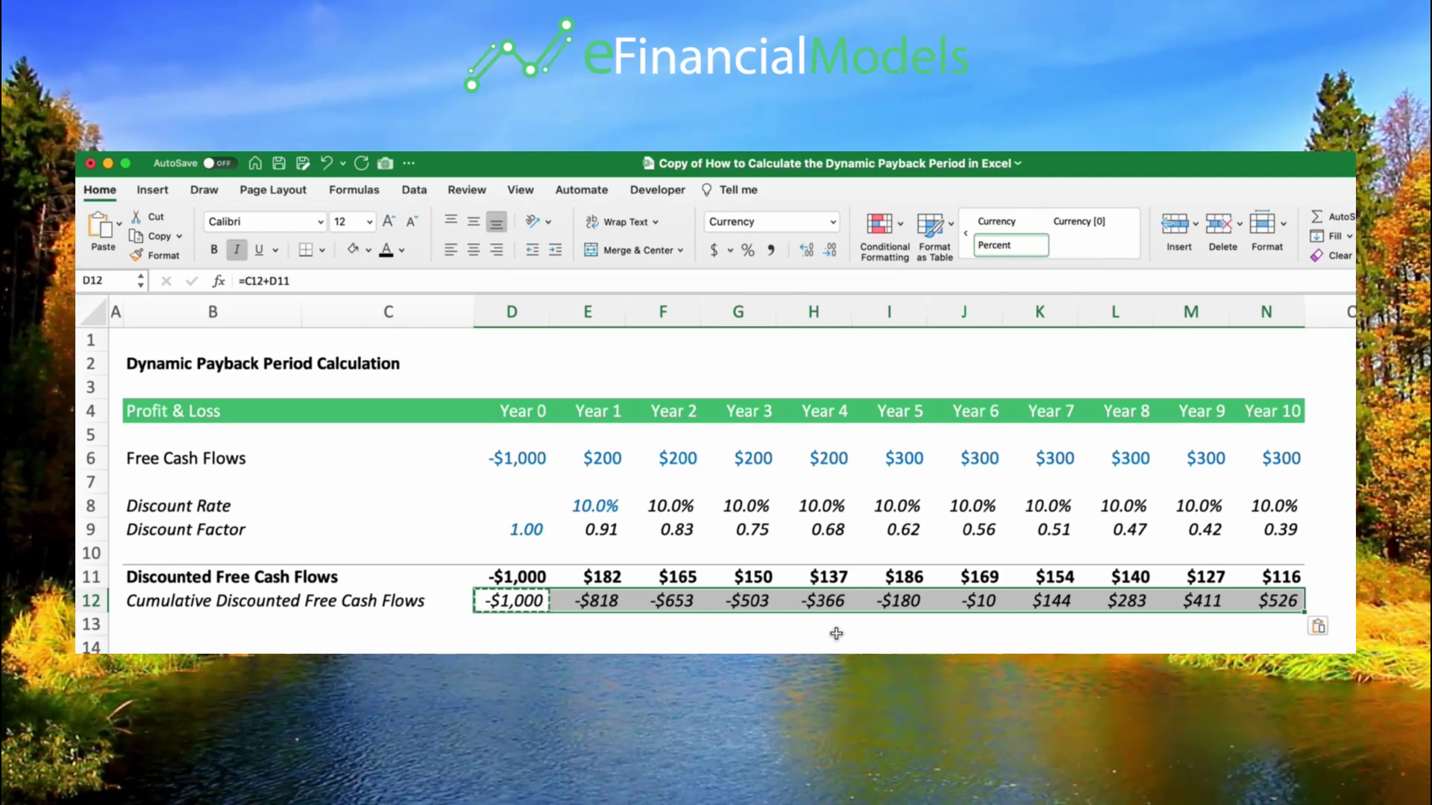
pyautogui.moveTo(969, 600); pyautogui.dragTo(1050, 607)
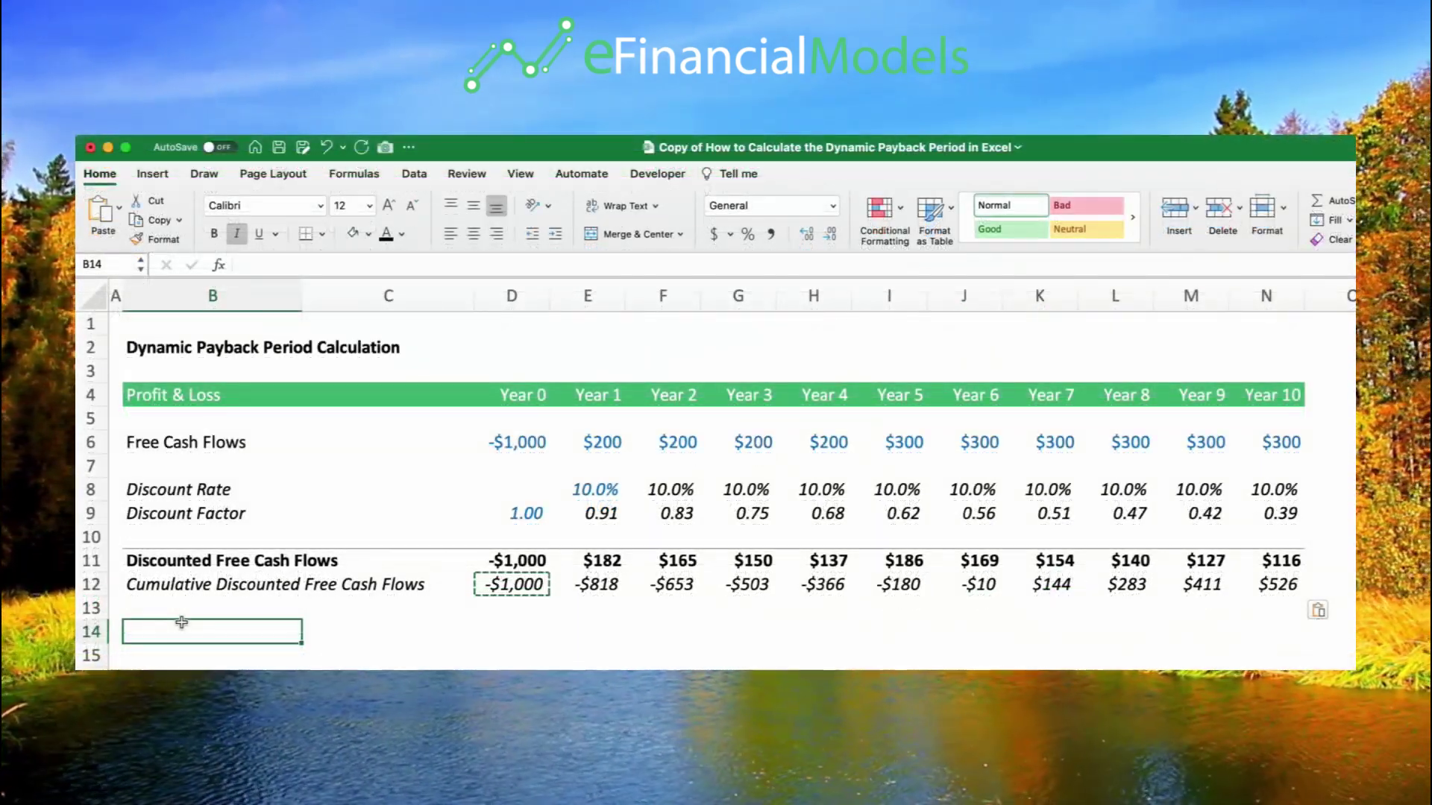
# Step: Label row 14 'Payback Years' with unit 'Years' and 0 as the Year 0 value
pyautogui.write('Payback Ye')
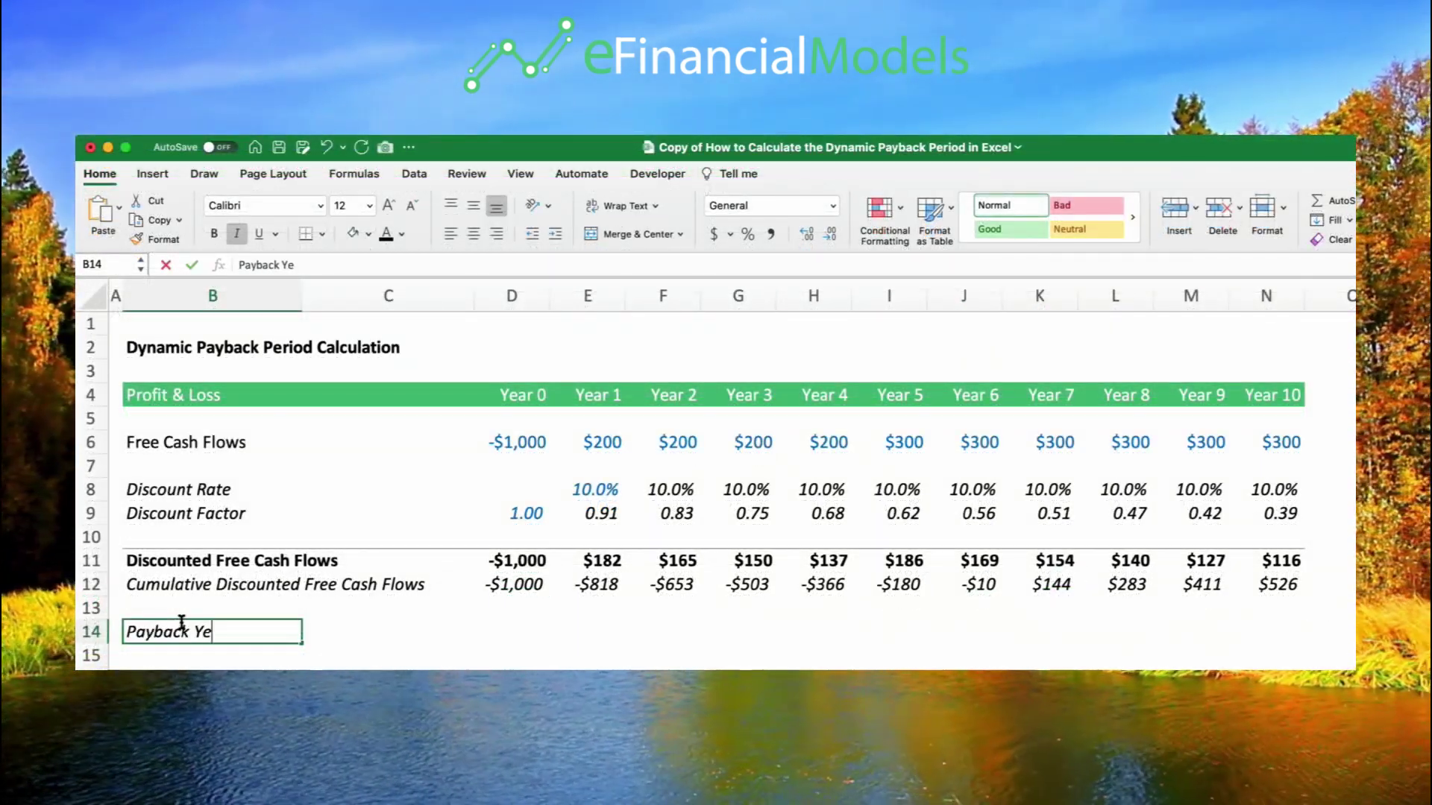
pyautogui.write('ars')
pyautogui.press('Return')
pyautogui.press('Up')
pyautogui.press('Right')
pyautogui.write('Years')
pyautogui.press('Return')
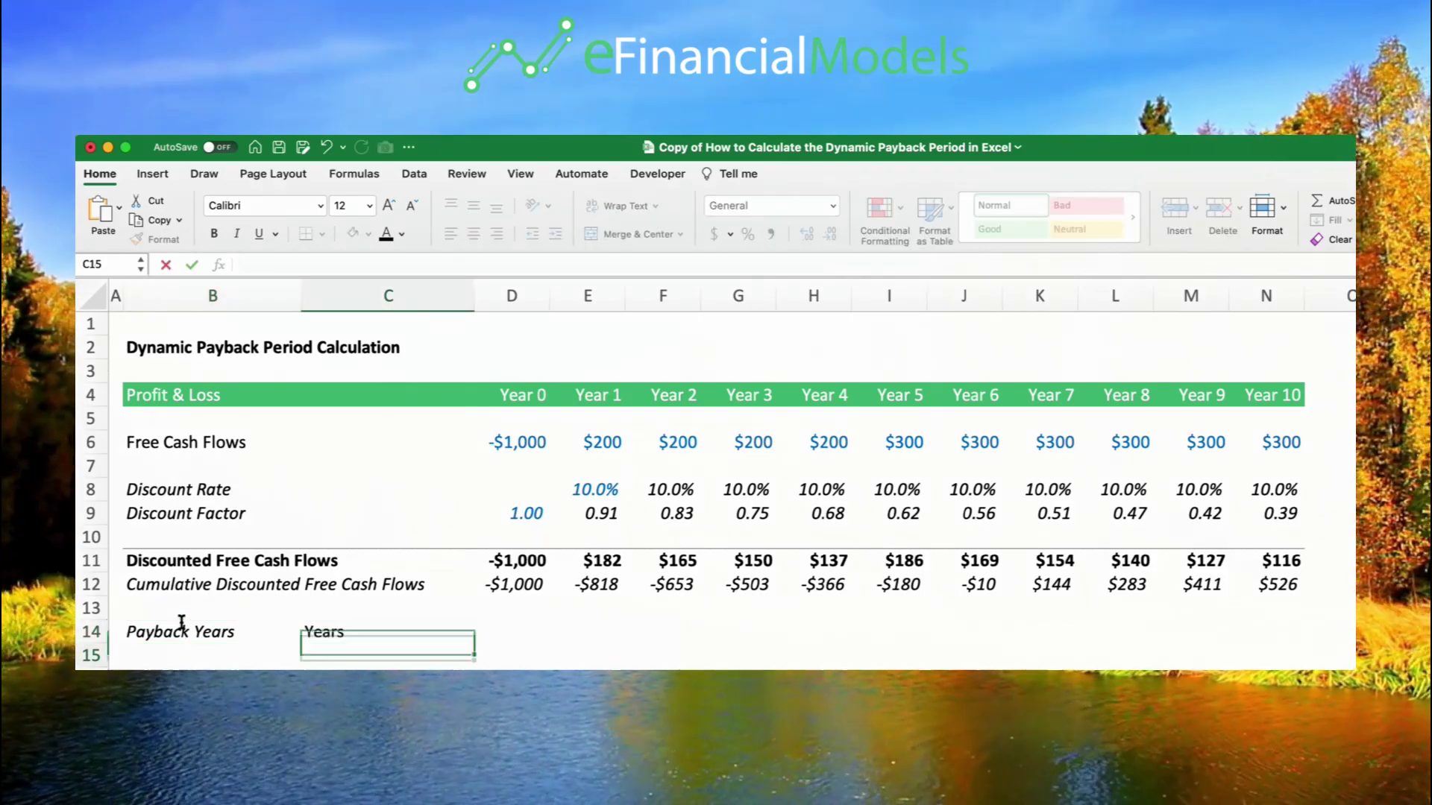
pyautogui.press('Up')
pyautogui.press('Right')
pyautogui.press('Right')
pyautogui.press('Left')
pyautogui.write('0')
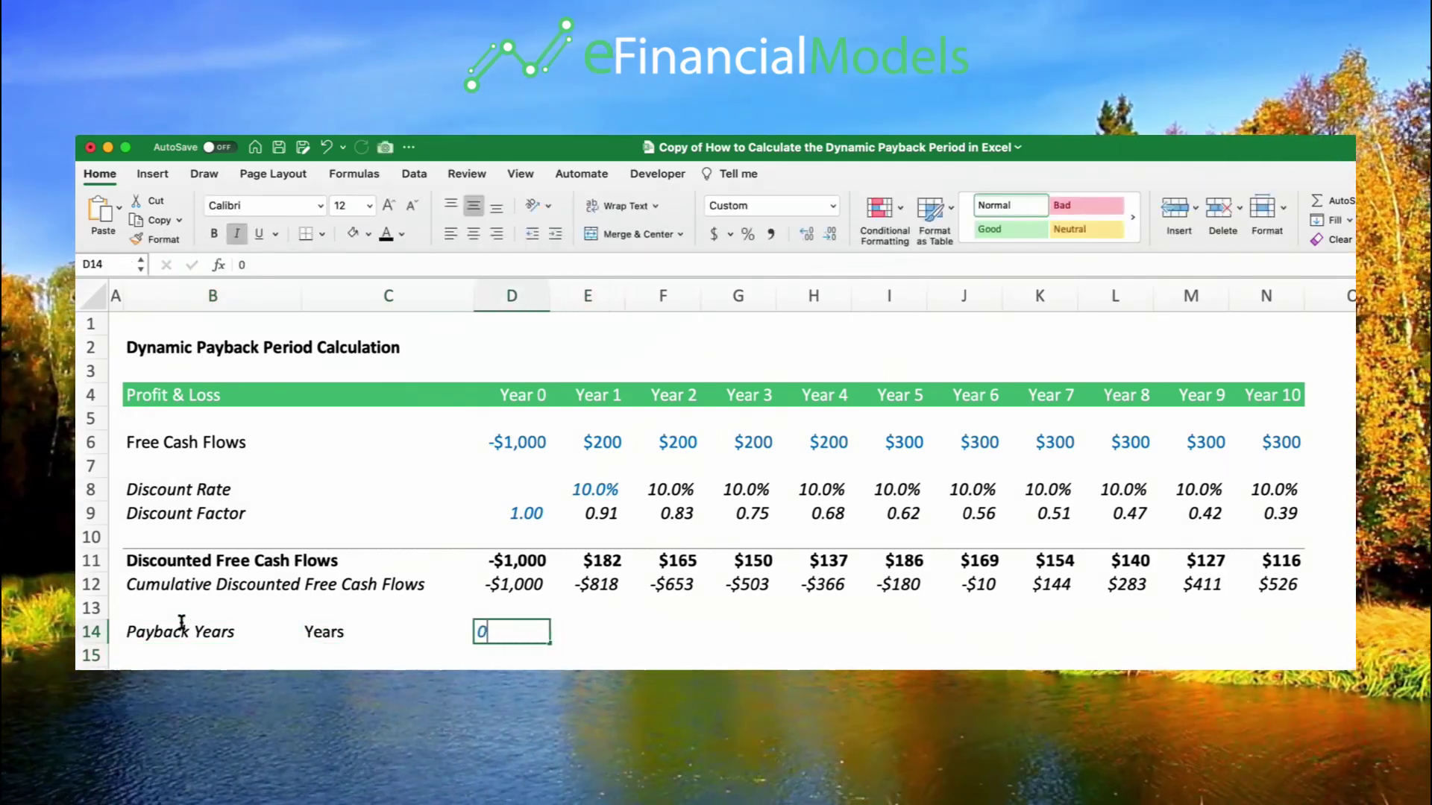
pyautogui.press('Right')
# Step: Build the Year 1 formula in E14 adding a year while E12 is still at or below 0
pyautogui.write('=IF(')
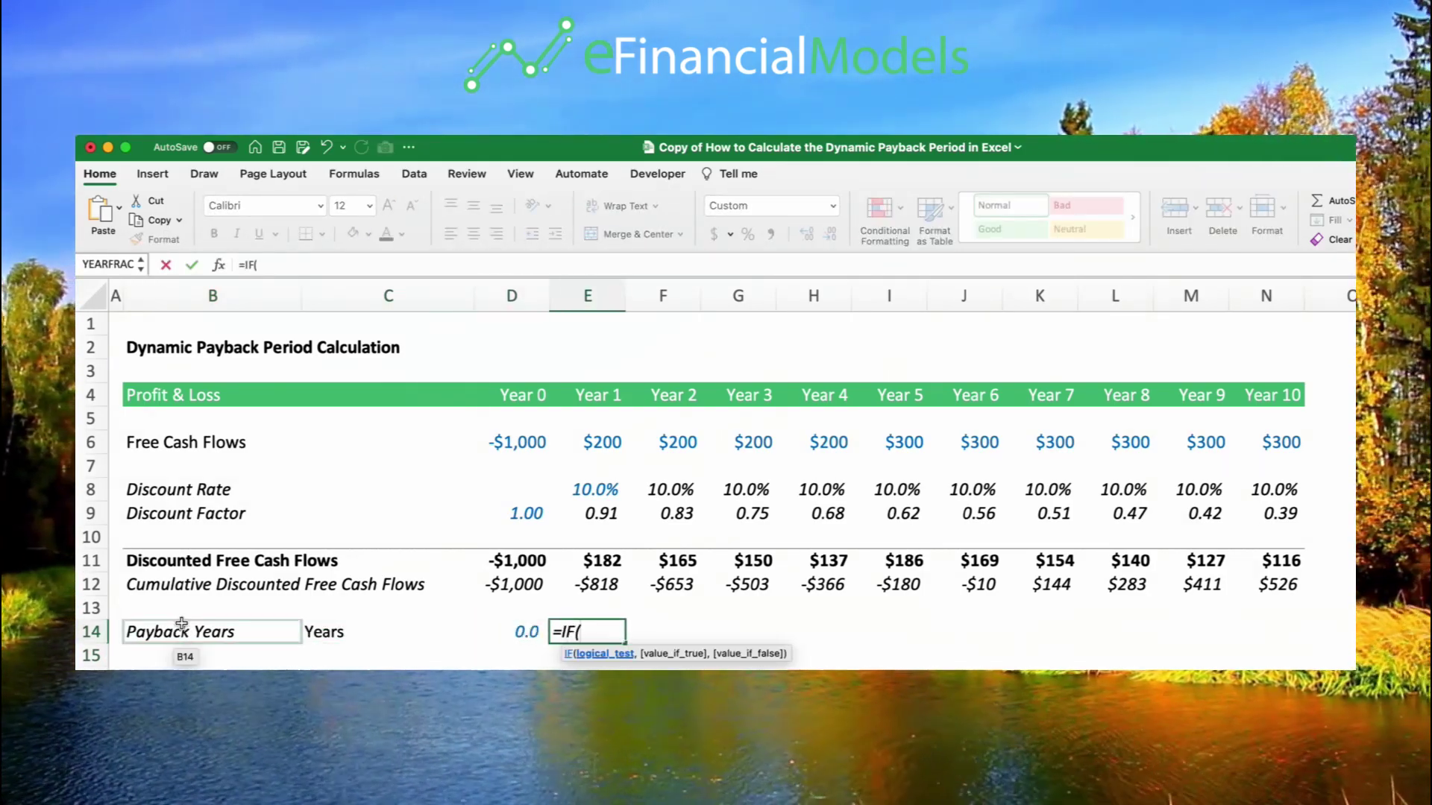
pyautogui.press('Up')
pyautogui.press('Up')
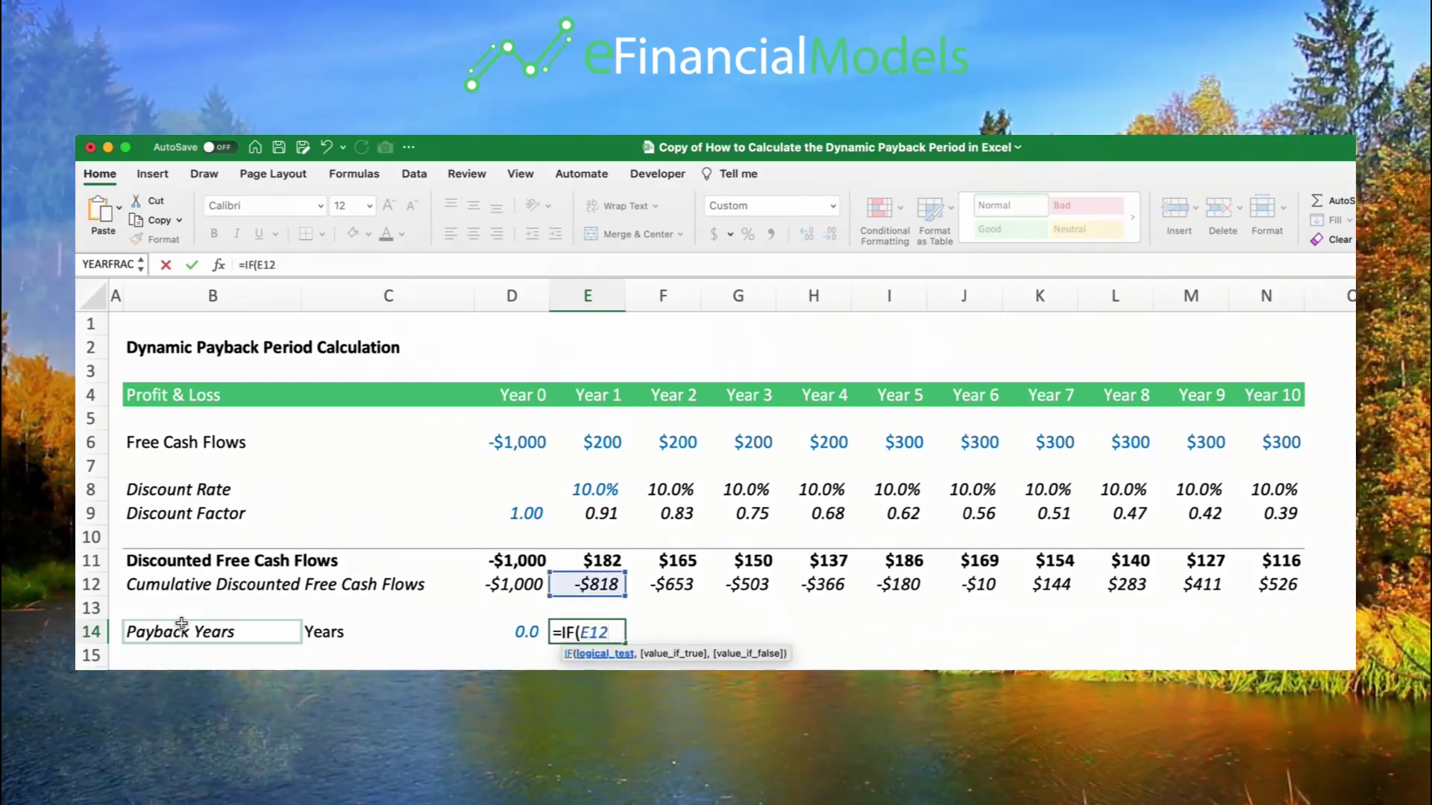
pyautogui.write('<=0')
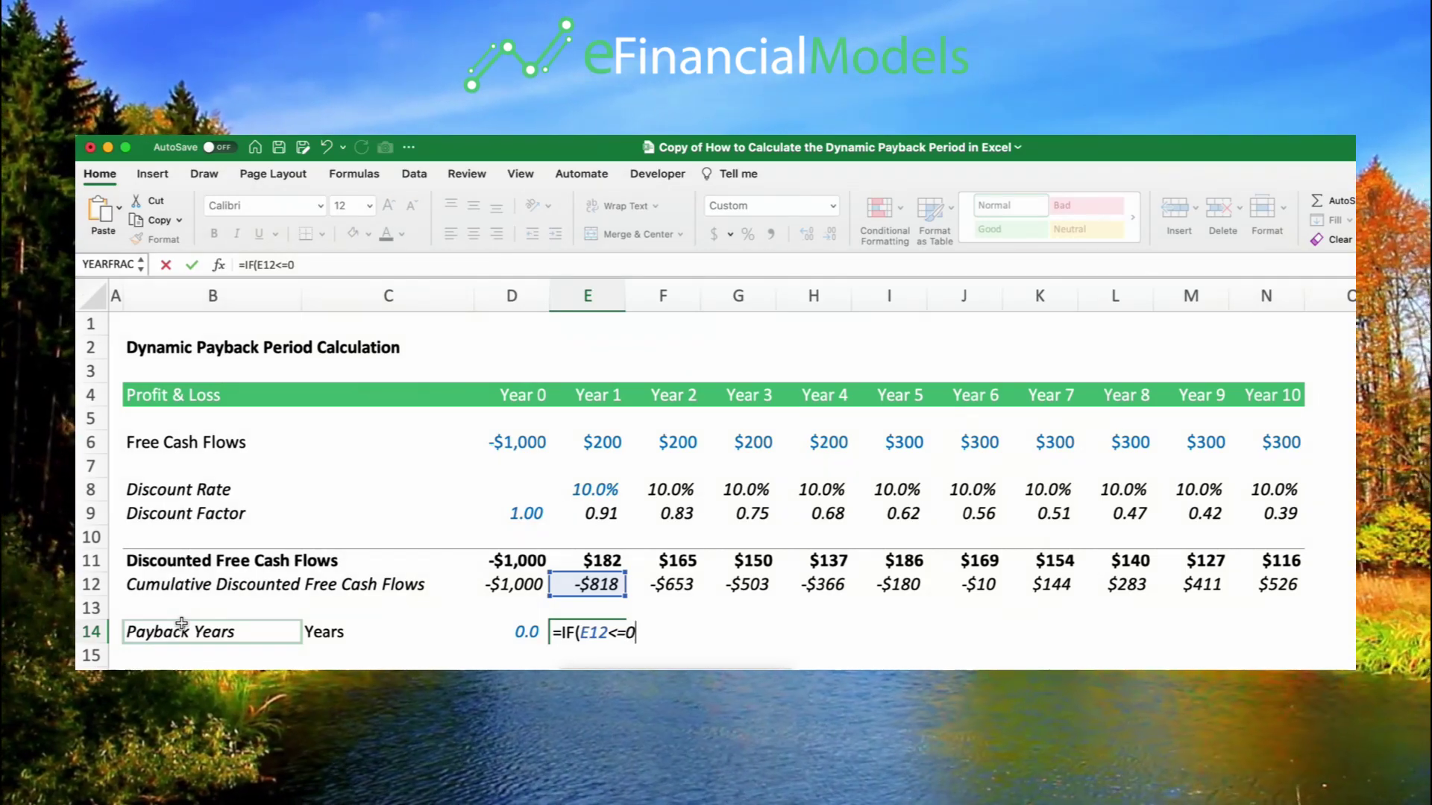
pyautogui.click(526, 635)
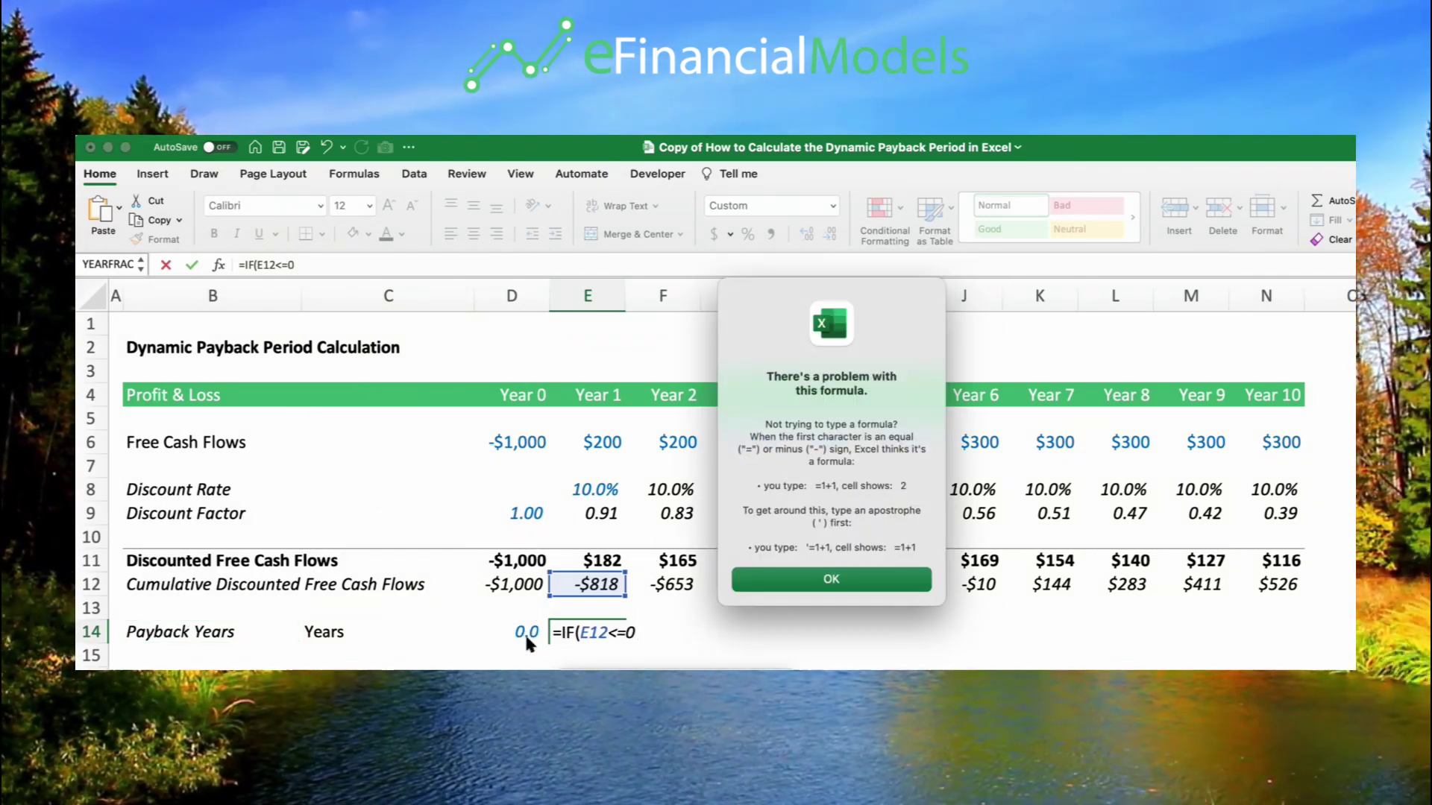
pyautogui.press('Return')
pyautogui.write(',')
pyautogui.click(521, 633)
pyautogui.write('+')
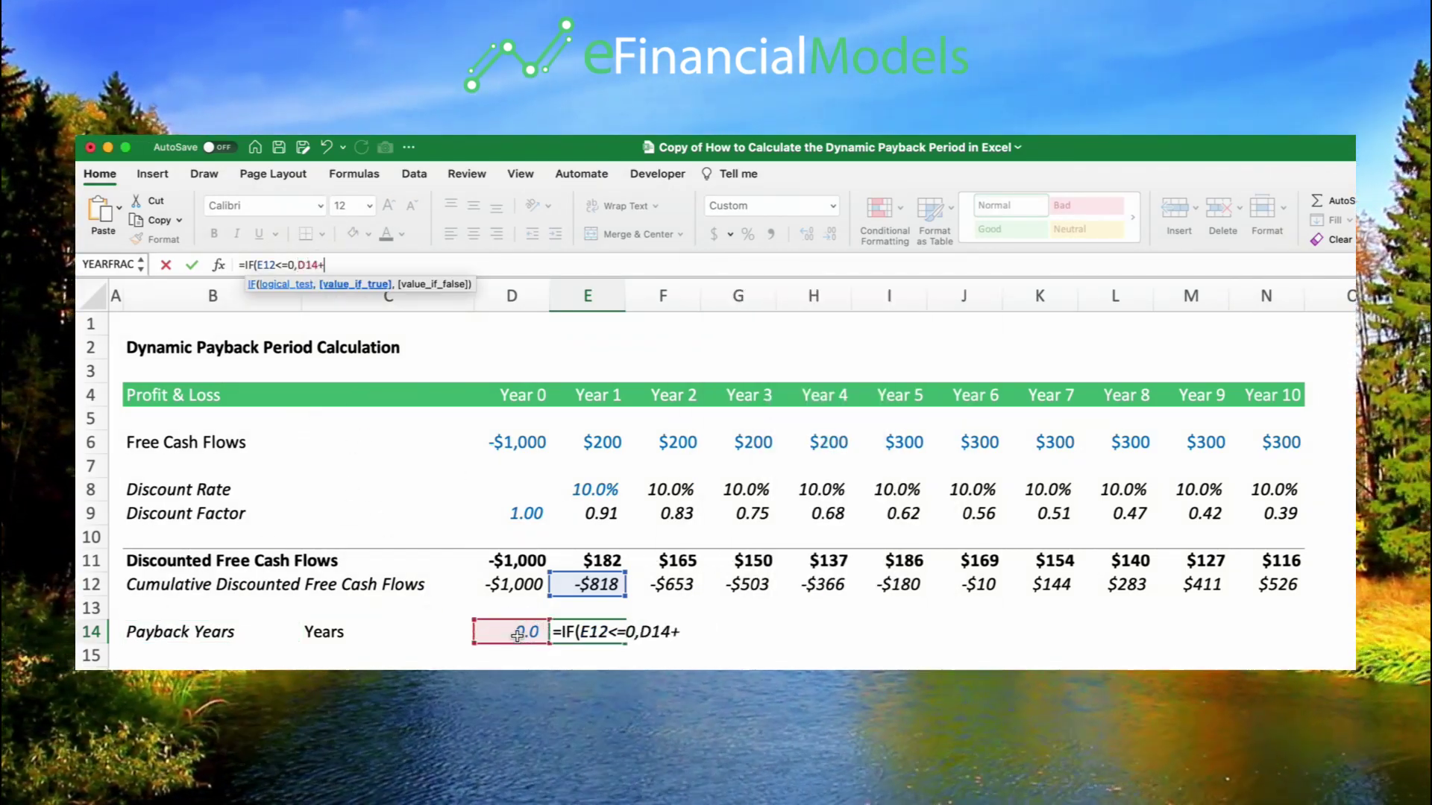
pyautogui.write('1,')
pyautogui.click(519, 634)
# Step: Complete =IF(E12<=0,D14+1,D14) and fill it through Year 10, topping out at 6.0
pyautogui.write(')')
pyautogui.press('Return')
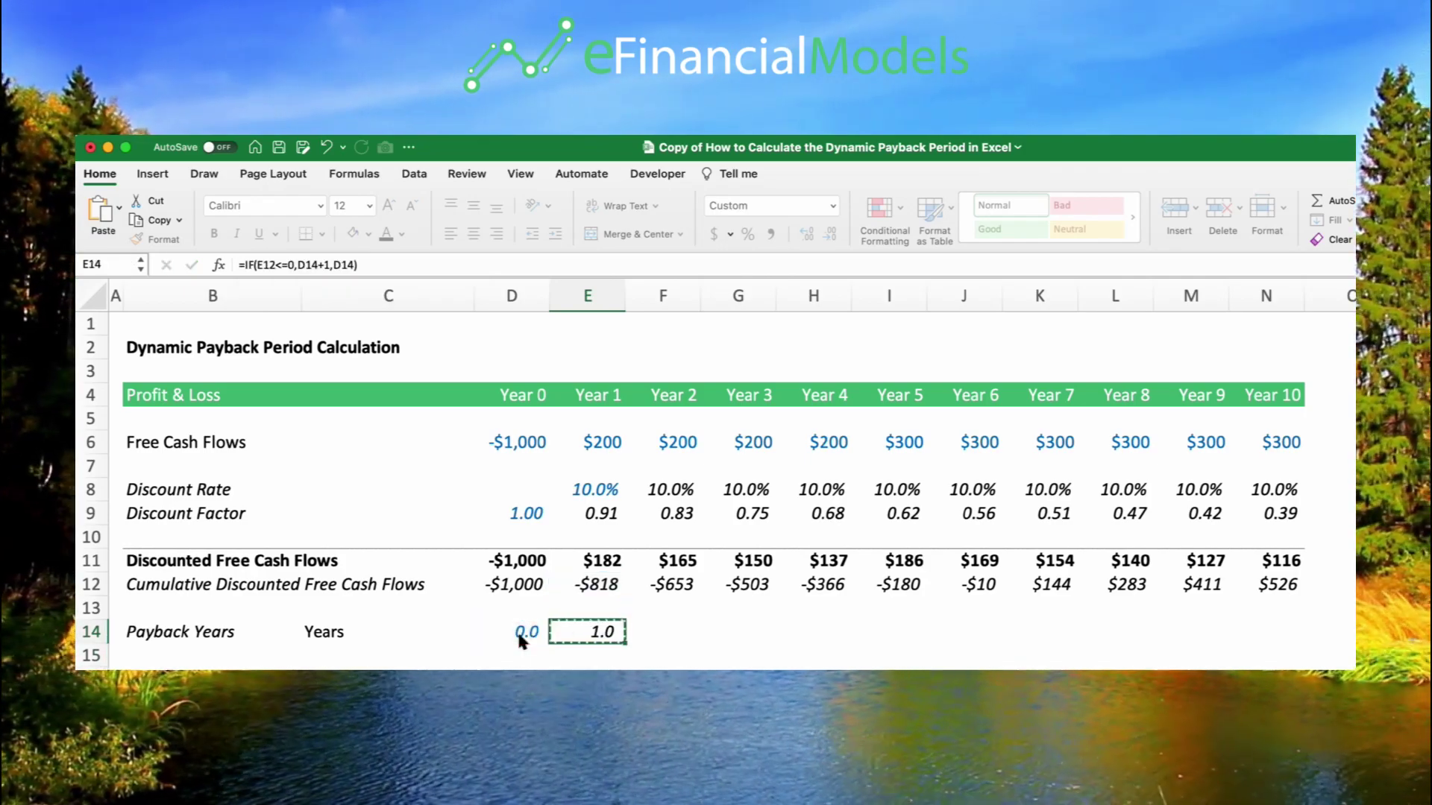
pyautogui.moveTo(625, 643); pyautogui.dragTo(1278, 641)
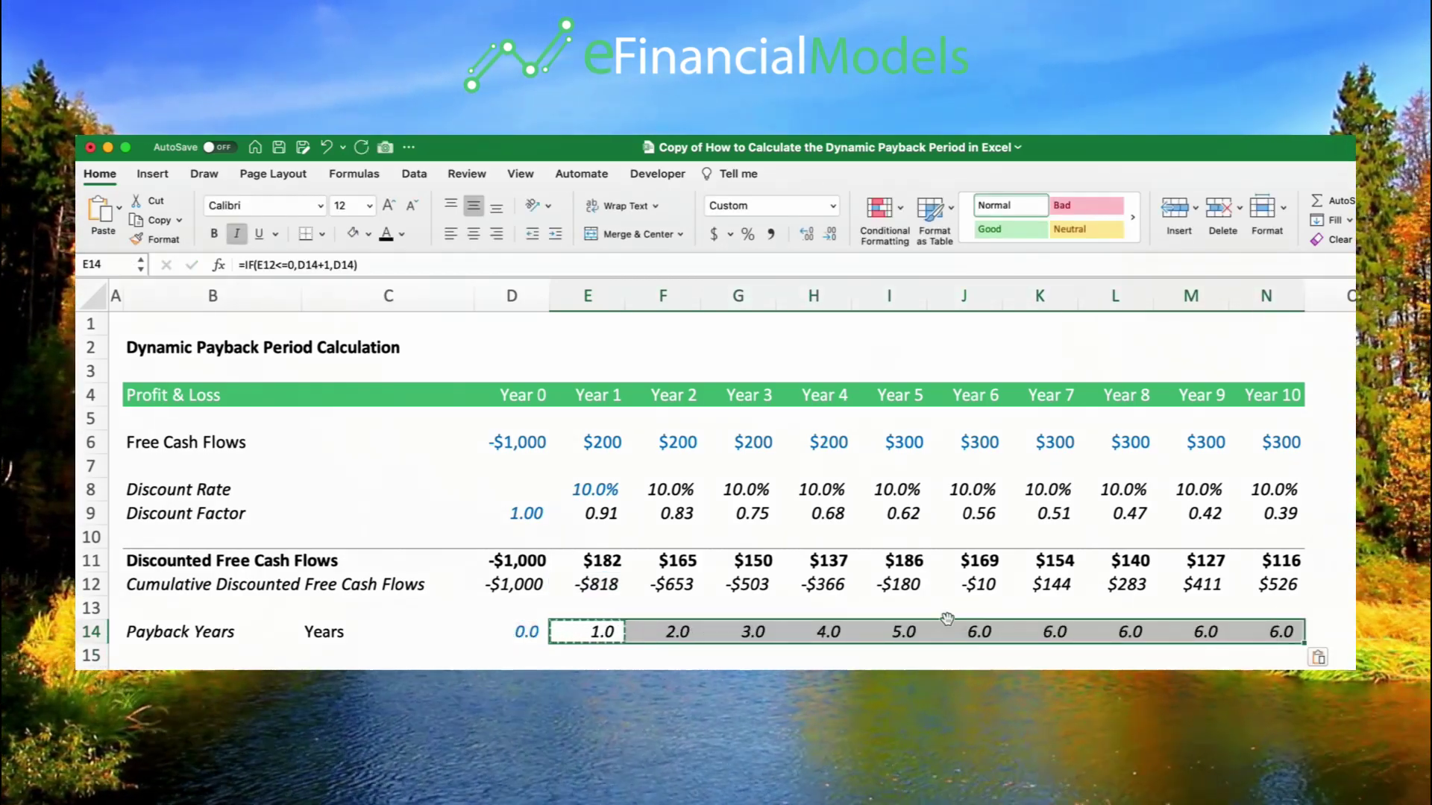
pyautogui.click(970, 632)
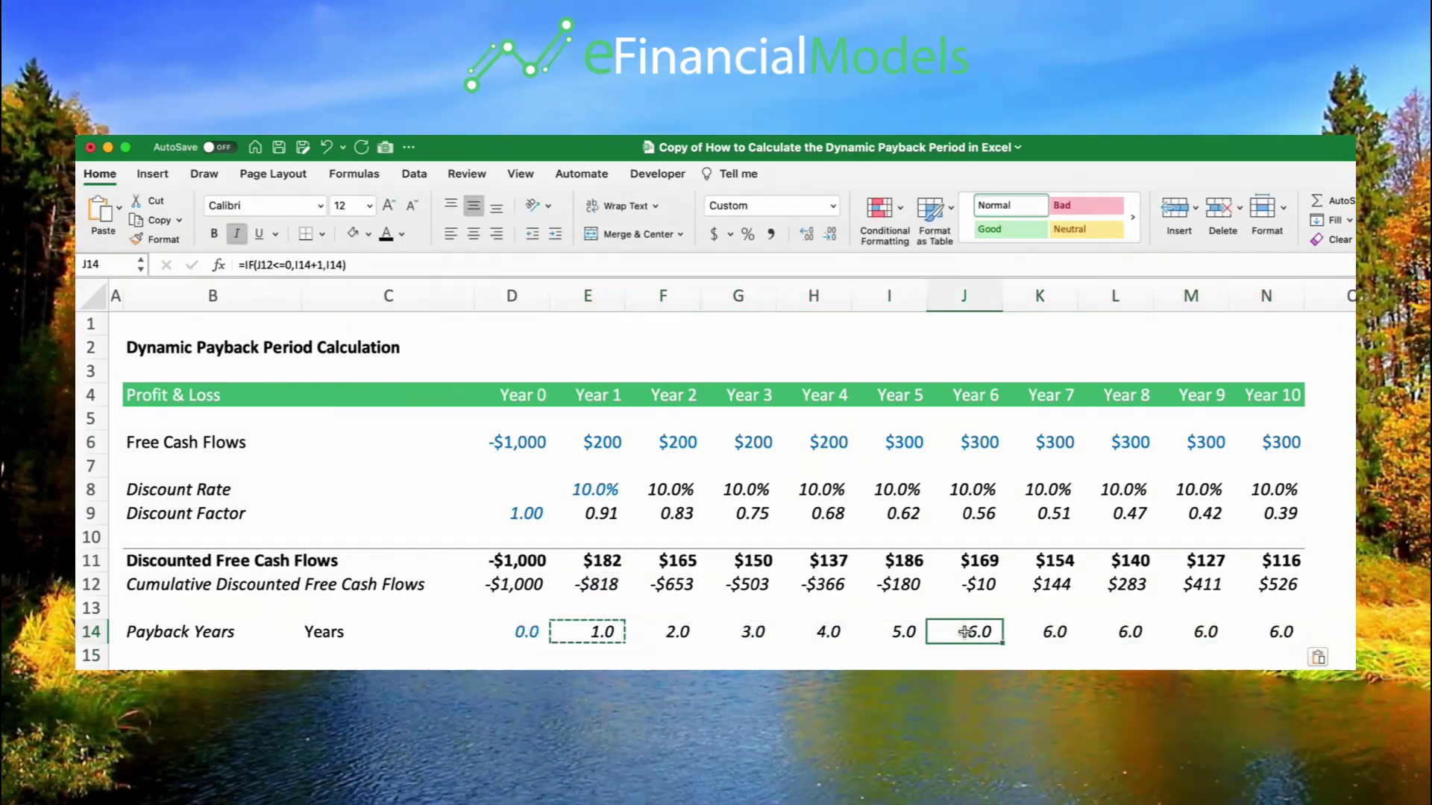
# Step: Shade the Year 7 payback cell K14 light yellow
pyautogui.click(369, 234)
pyautogui.click(463, 326)
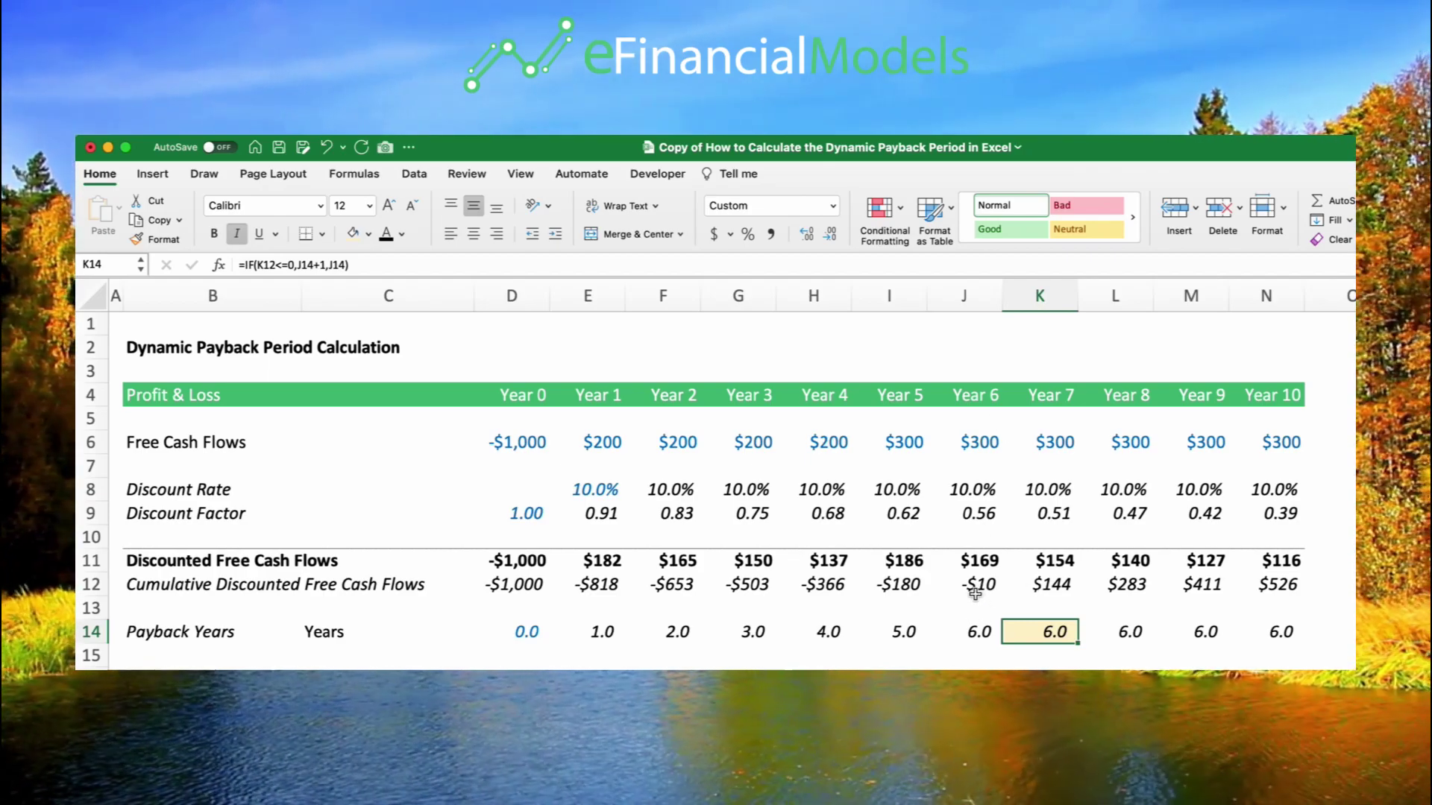
pyautogui.click(245, 264)
# Step: Change K14 to =IF(AND(J12<=0,K12>0),-J12/K11+J14,IF(K12<=0,J14+1,J14)), giving 6.1 years
pyautogui.write('IF(')
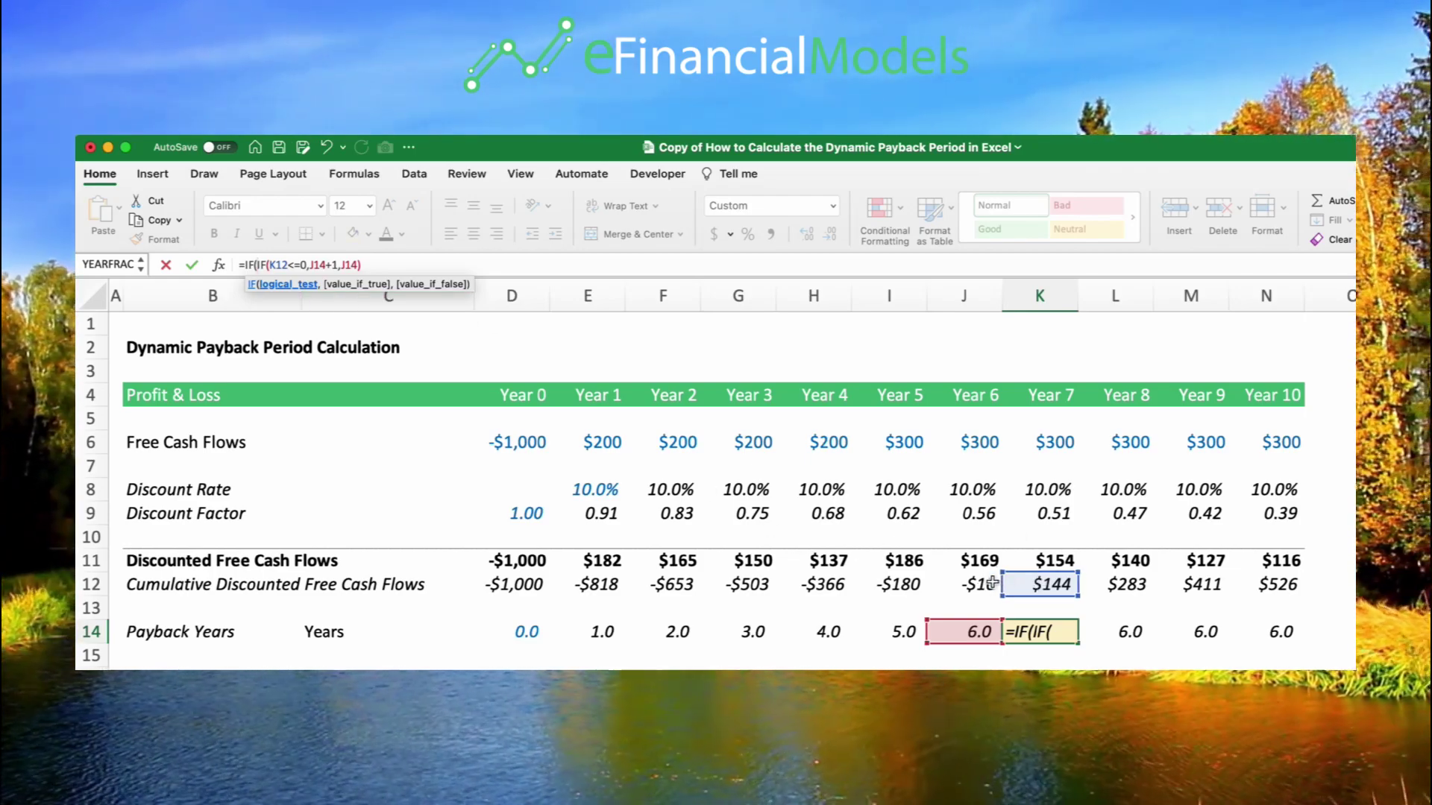
pyautogui.write('AND(')
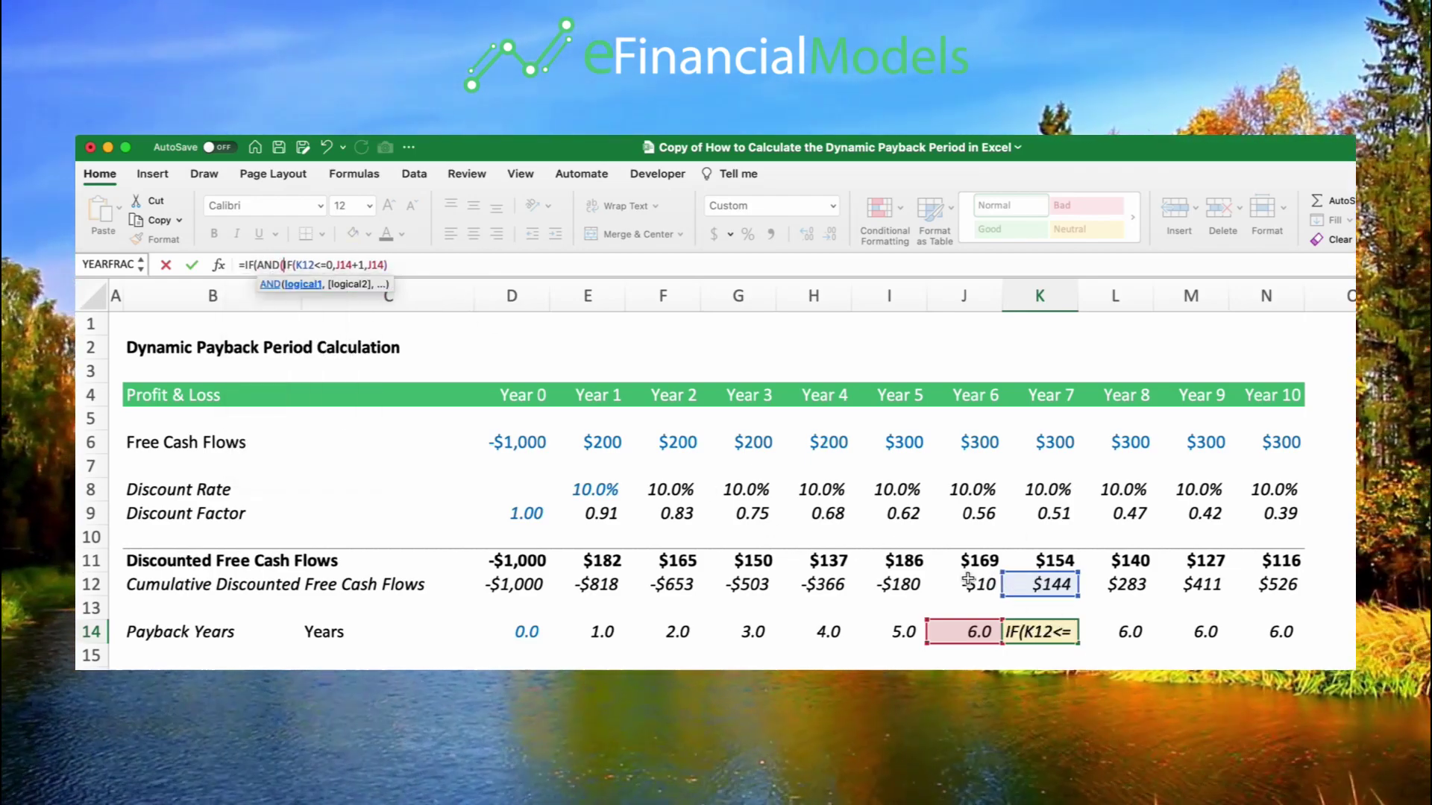
pyautogui.click(967, 582)
pyautogui.write('<=0,')
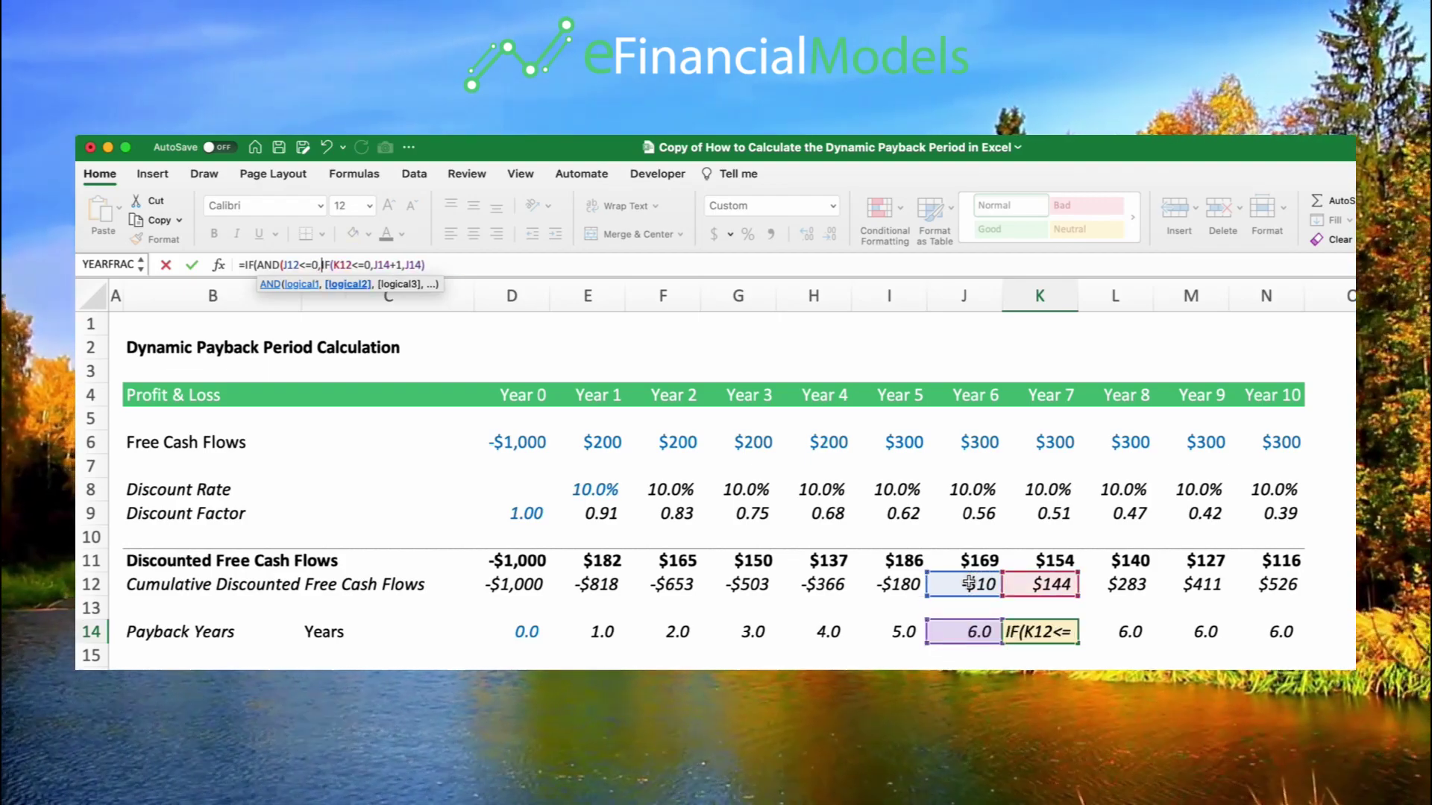
pyautogui.click(1048, 586)
pyautogui.write('<=')
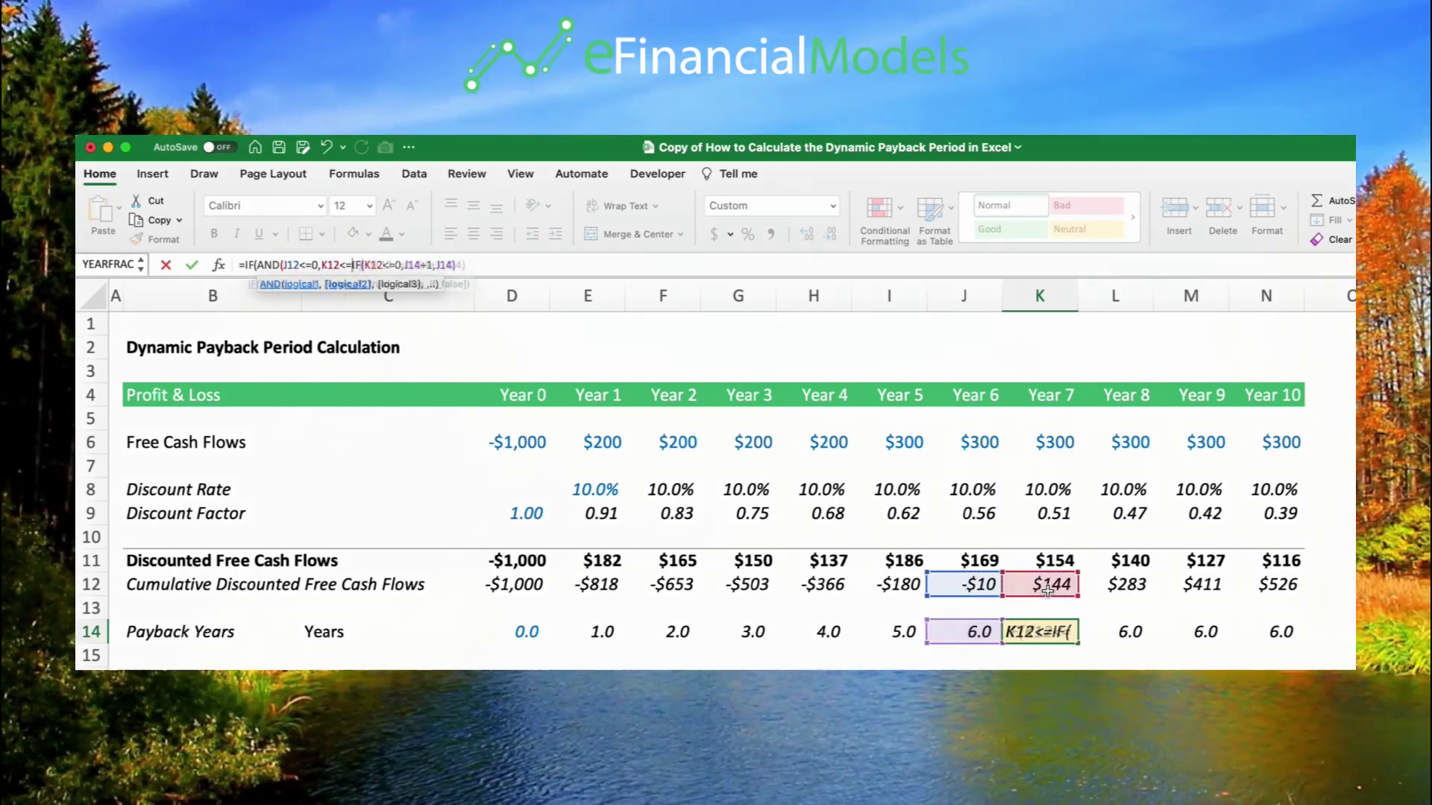
pyautogui.write('0),-J12')
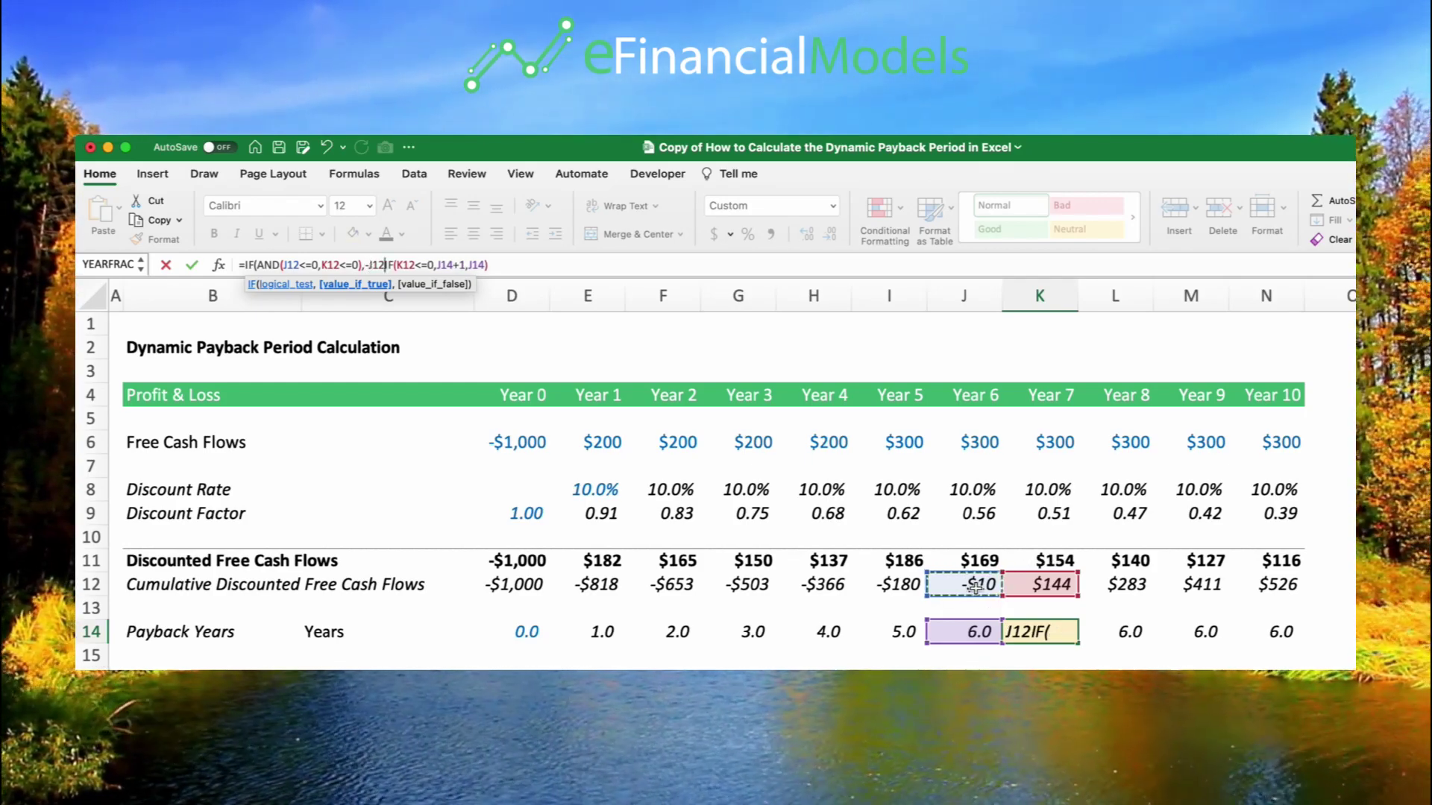
pyautogui.write('/')
pyautogui.click(1059, 561)
pyautogui.write('+')
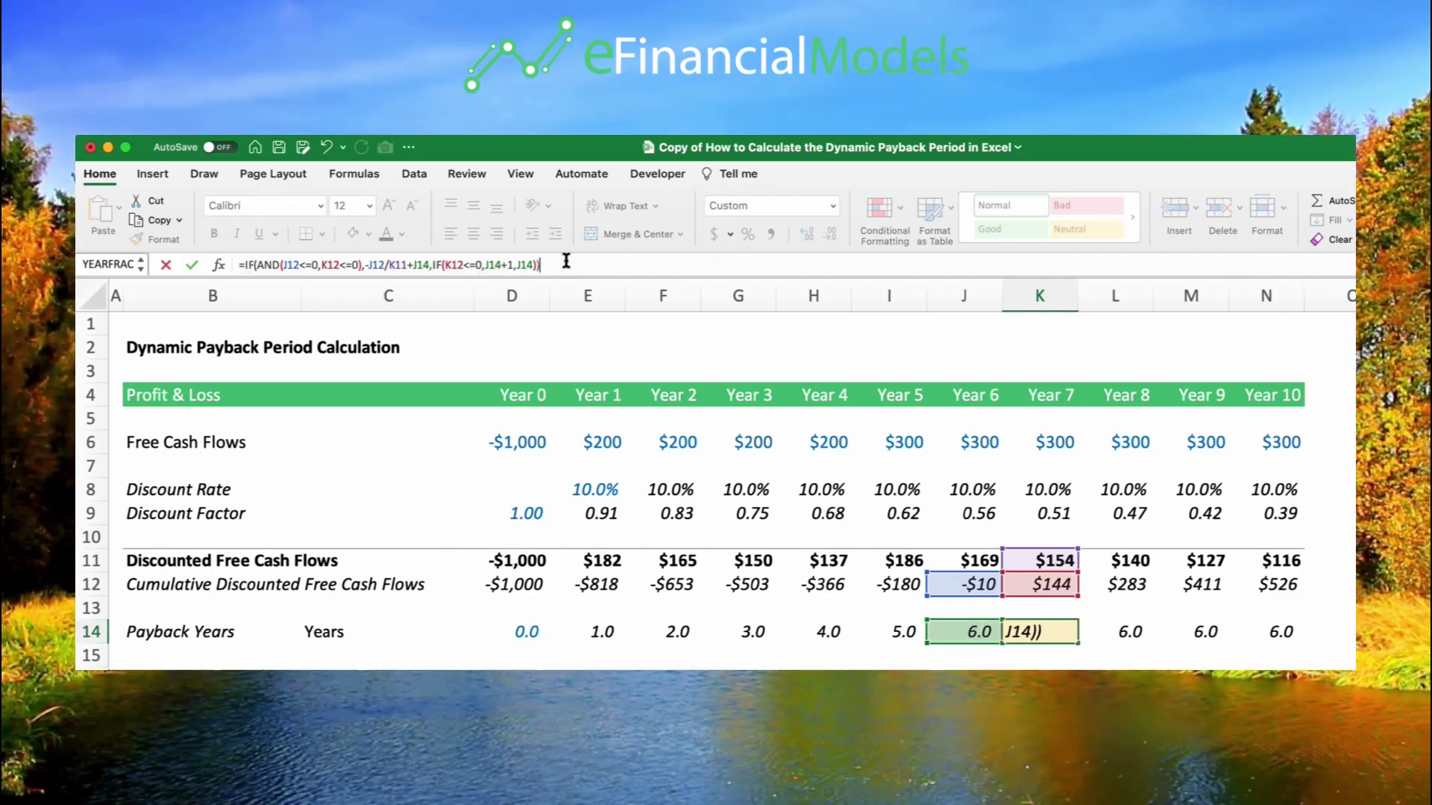
pyautogui.press('Return')
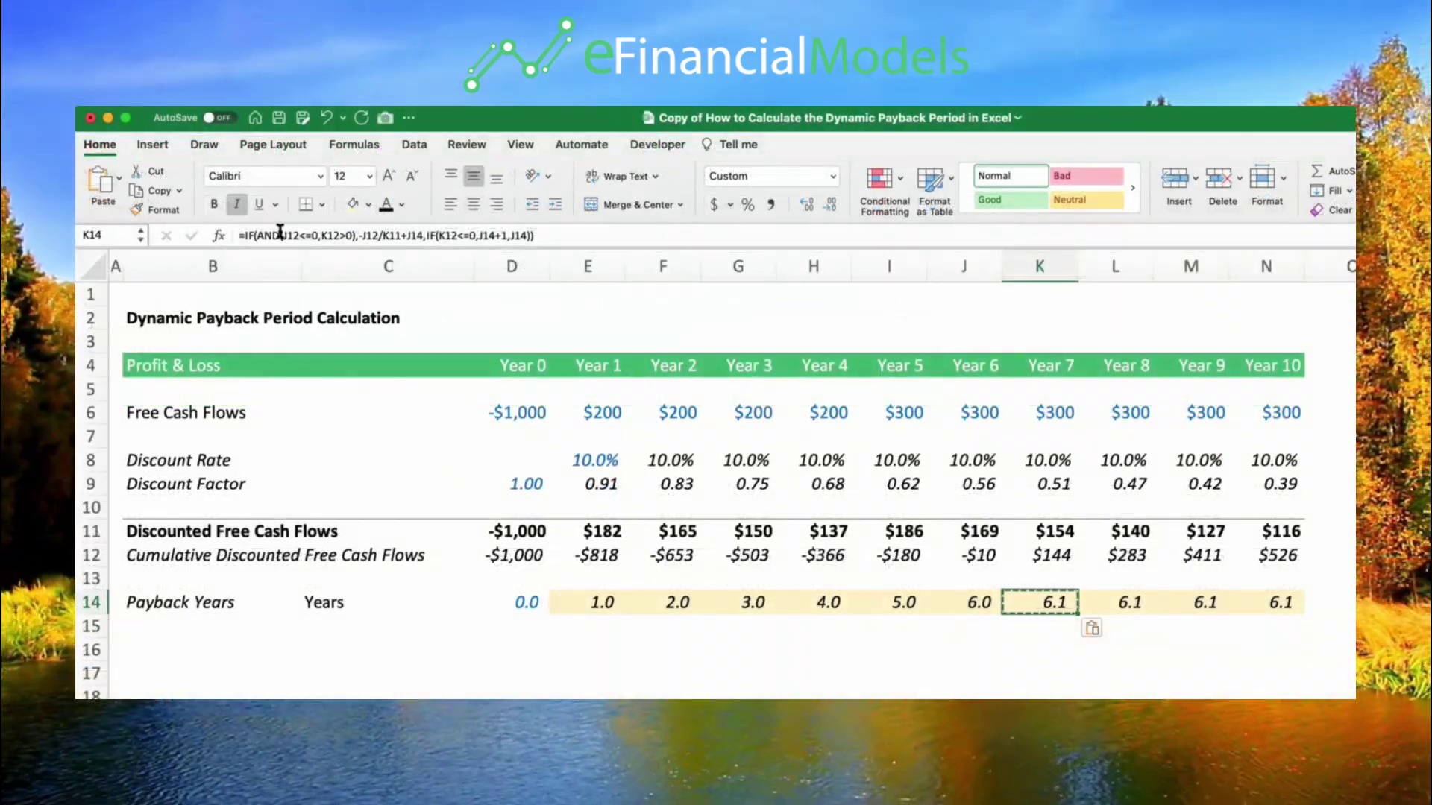
# Step: Review K14's formula, confirming K12>0 evaluates TRUE and the 6.1 result stays unchanged
pyautogui.click(314, 236)
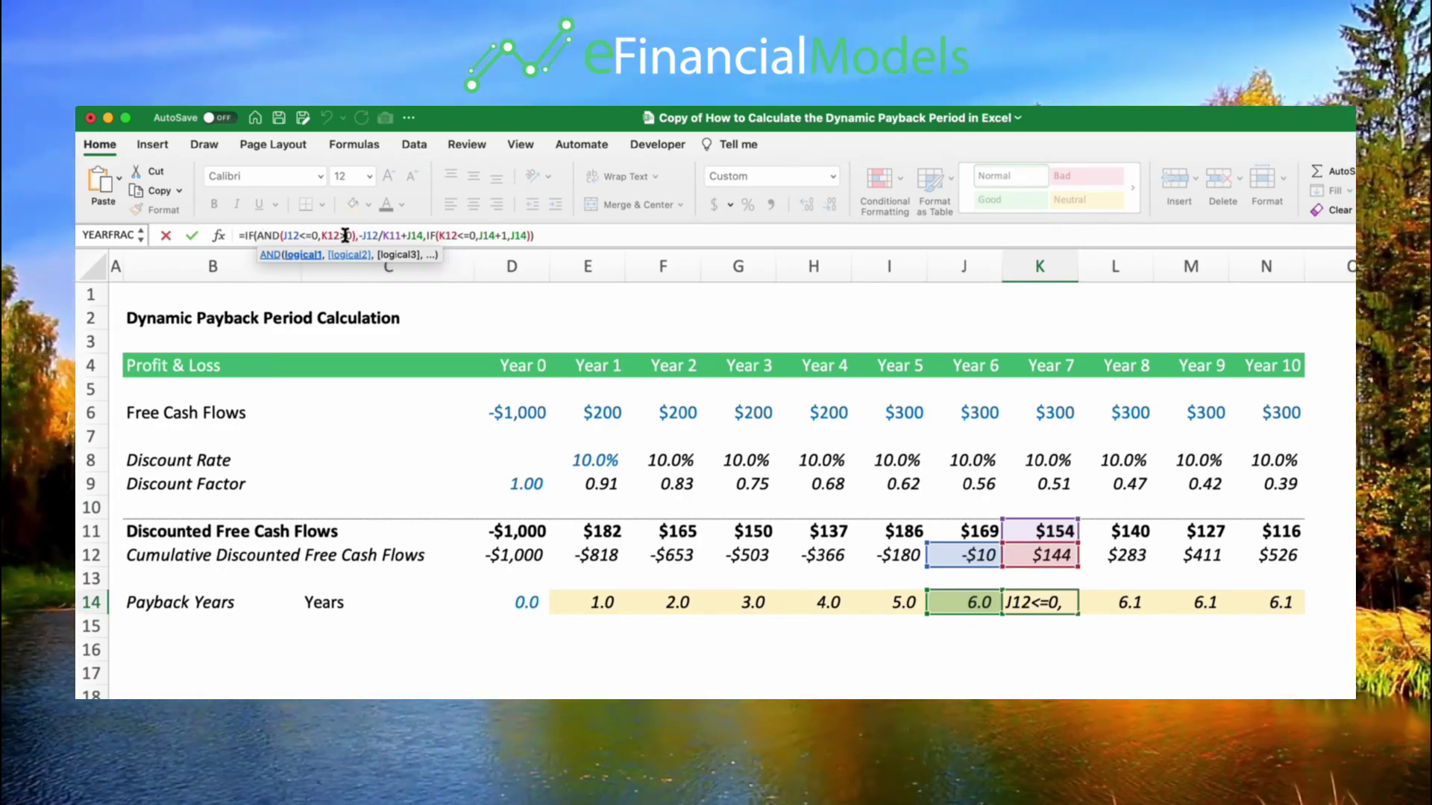
pyautogui.moveTo(321, 235); pyautogui.dragTo(401, 236)
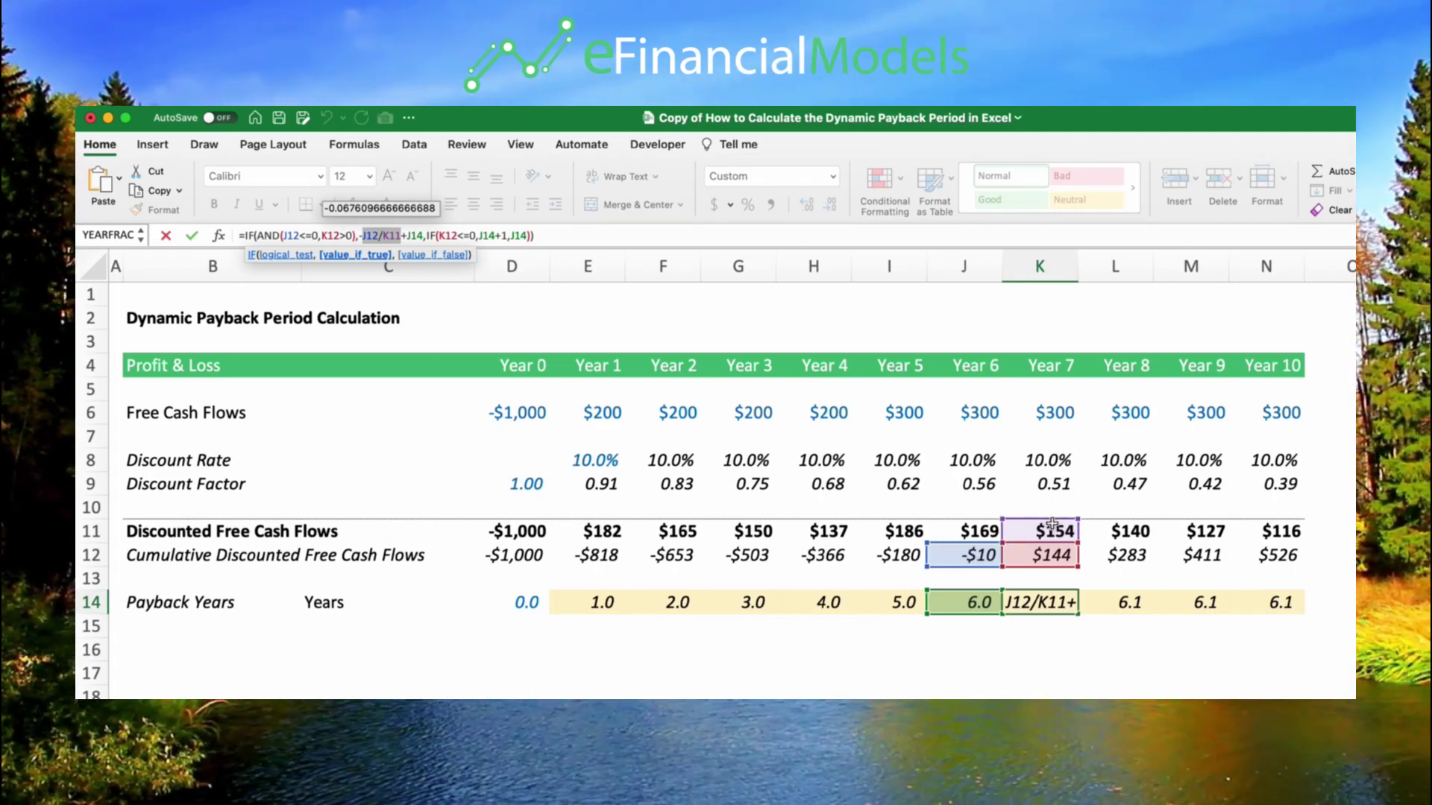
pyautogui.press('Escape')
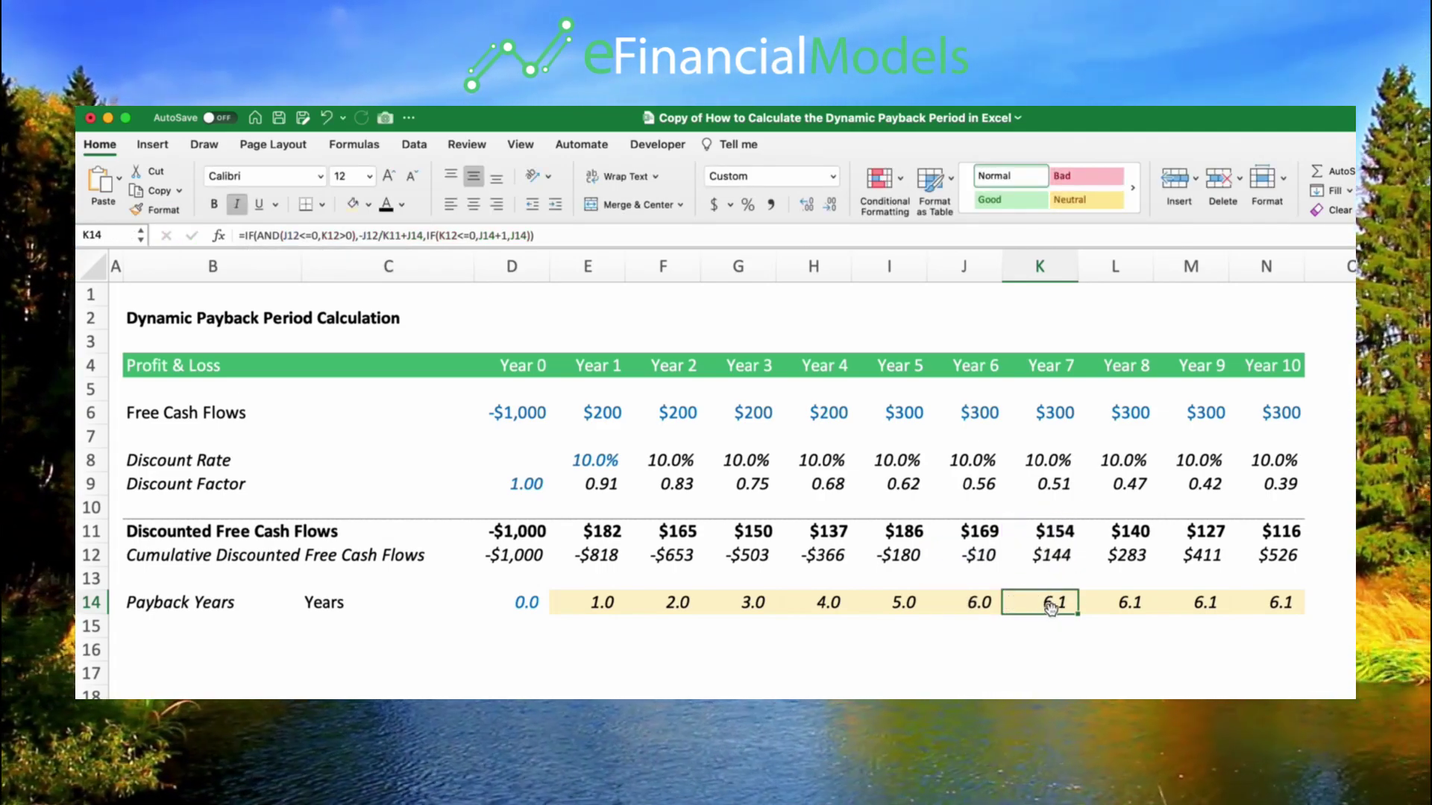
pyautogui.click(171, 620)
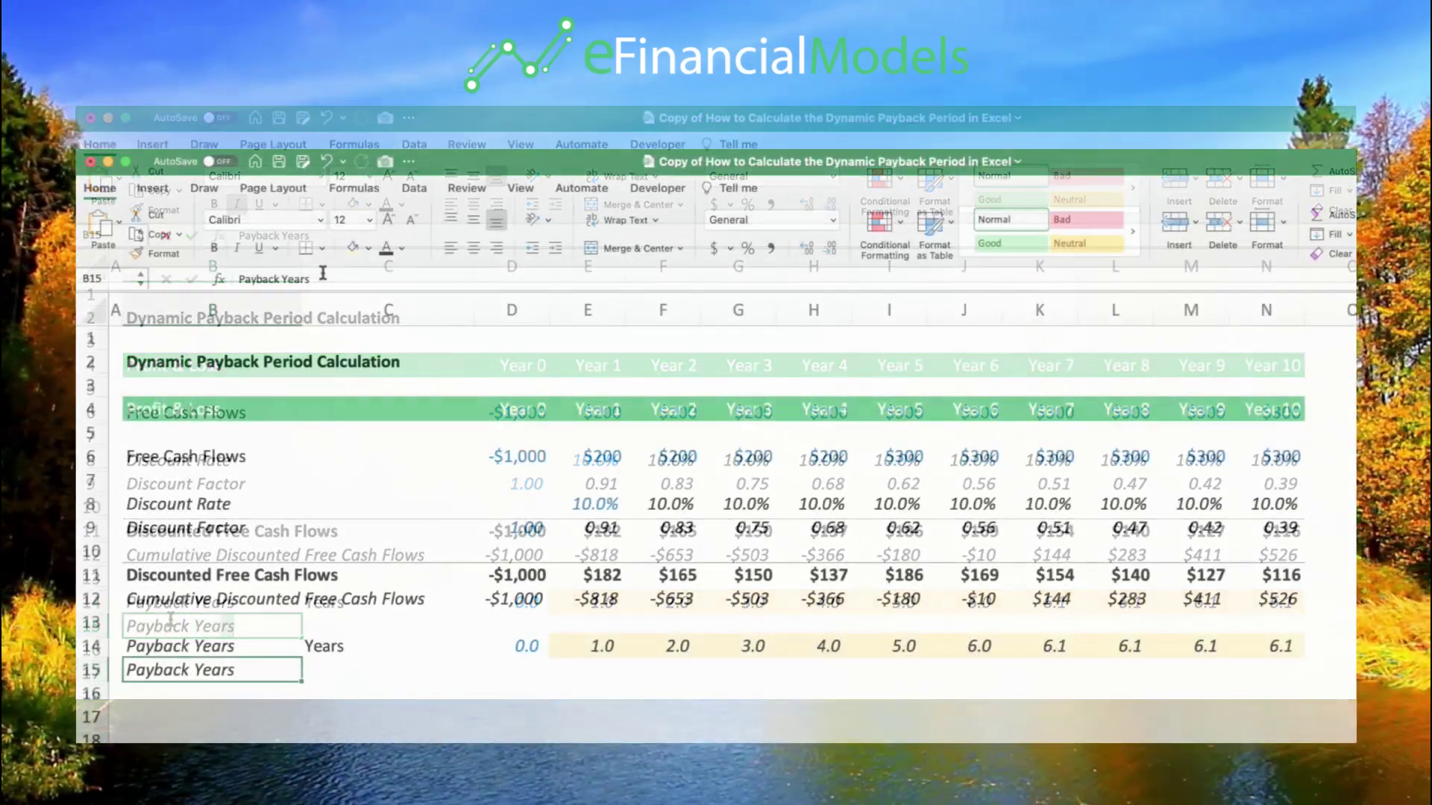
# Step: Enter =MAX(D14:N14) in D15 beside the Year unit to show a 6.1-year payback
pyautogui.press('Up')
pyautogui.press('Right')
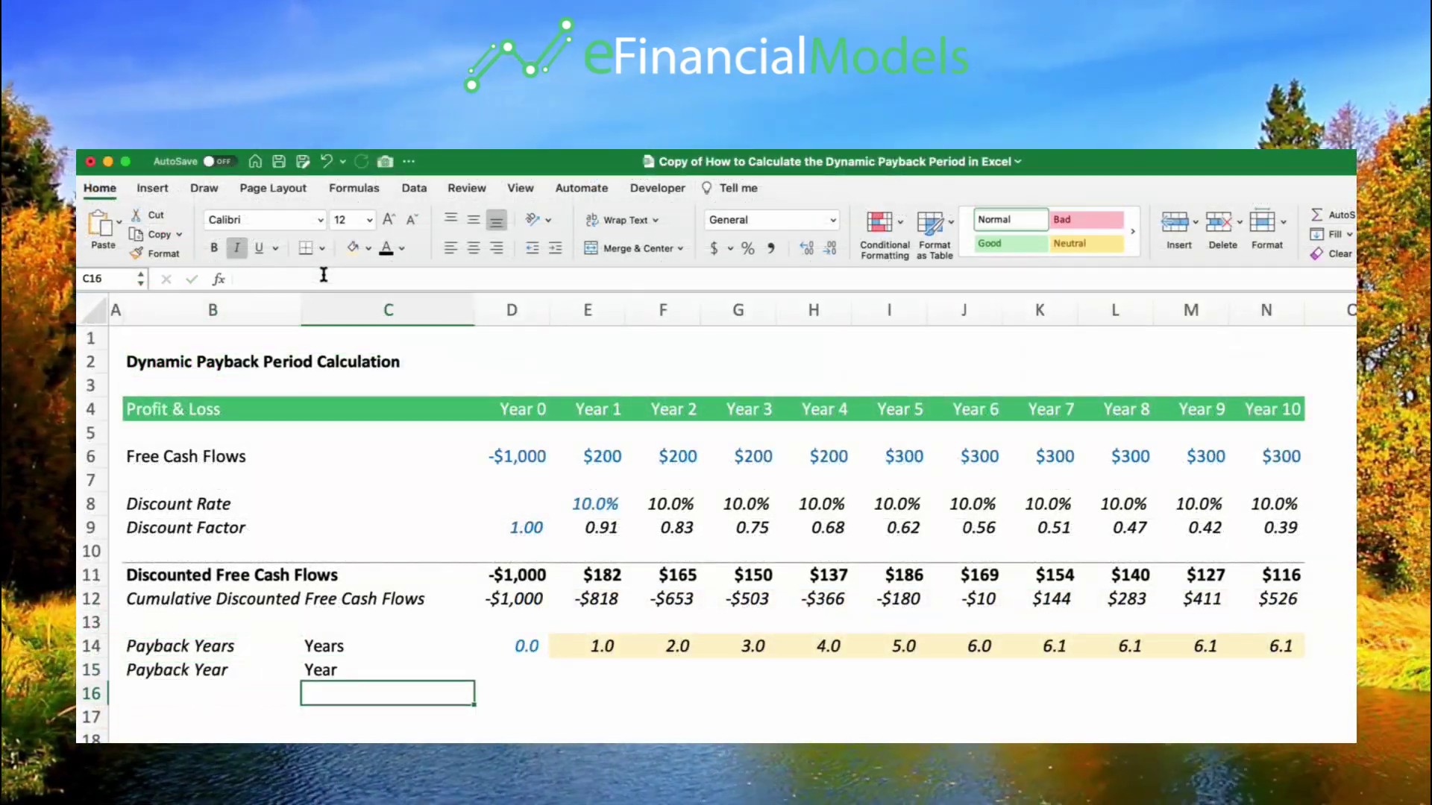
pyautogui.press('Up')
pyautogui.press('Right')
pyautogui.write('=M')
pyautogui.press('Up')
pyautogui.hotkey('ctrl', 'shift', 'Right')
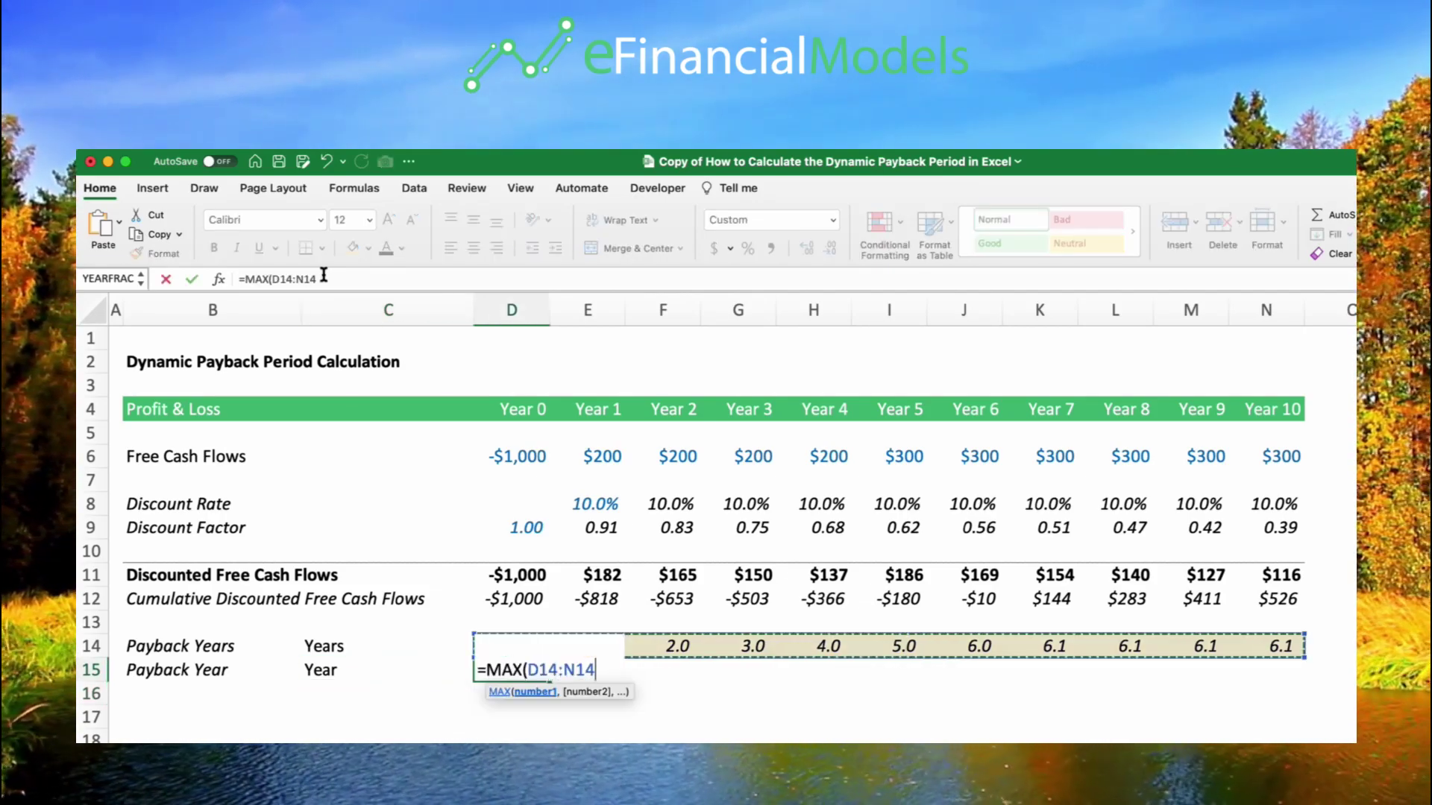
pyautogui.hotkey('ctrl', 'Return')
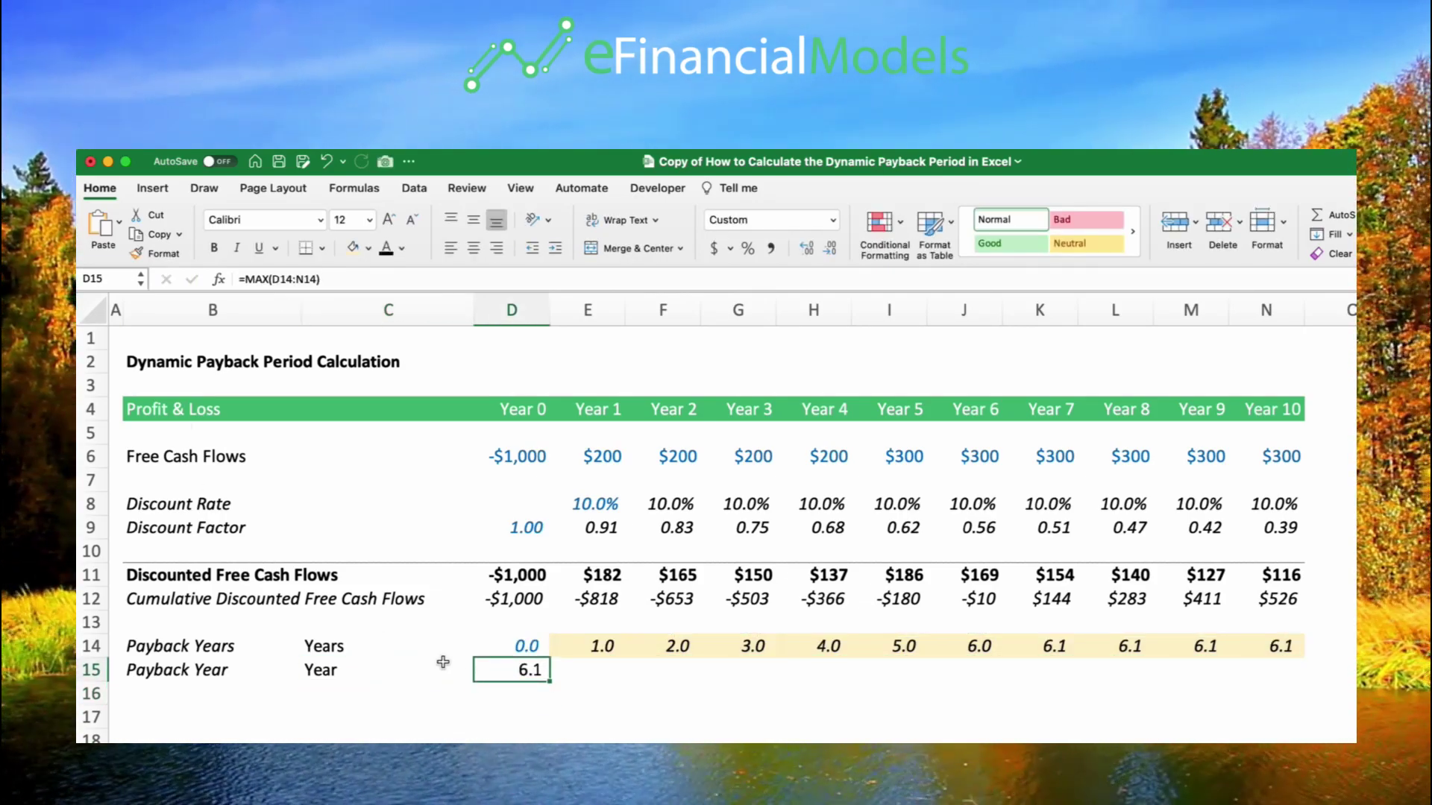
pyautogui.click(577, 499)
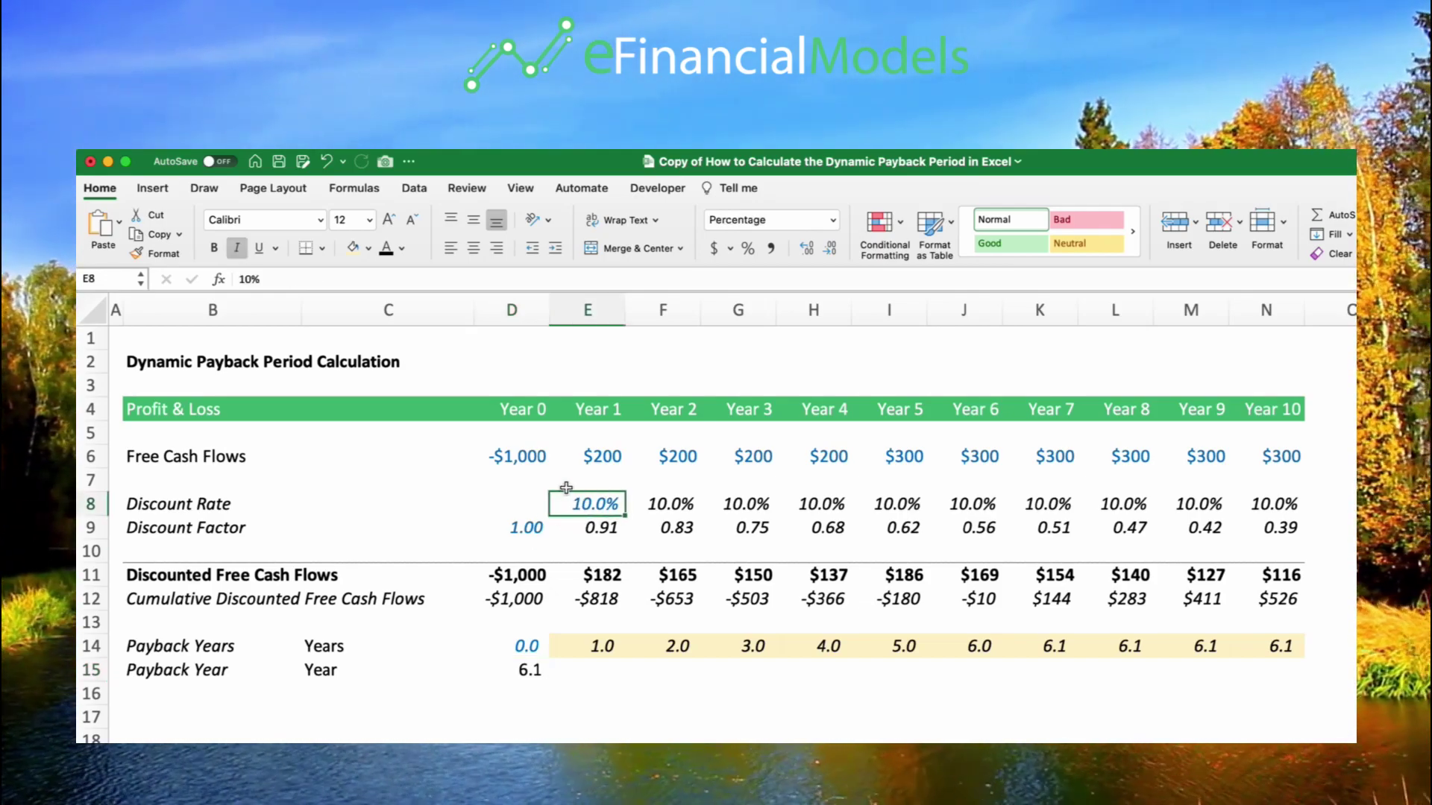
# Step: Set the E8 discount rate to 0% and check D15's payback of 4.7 years
pyautogui.write('0')
pyautogui.press('Return')
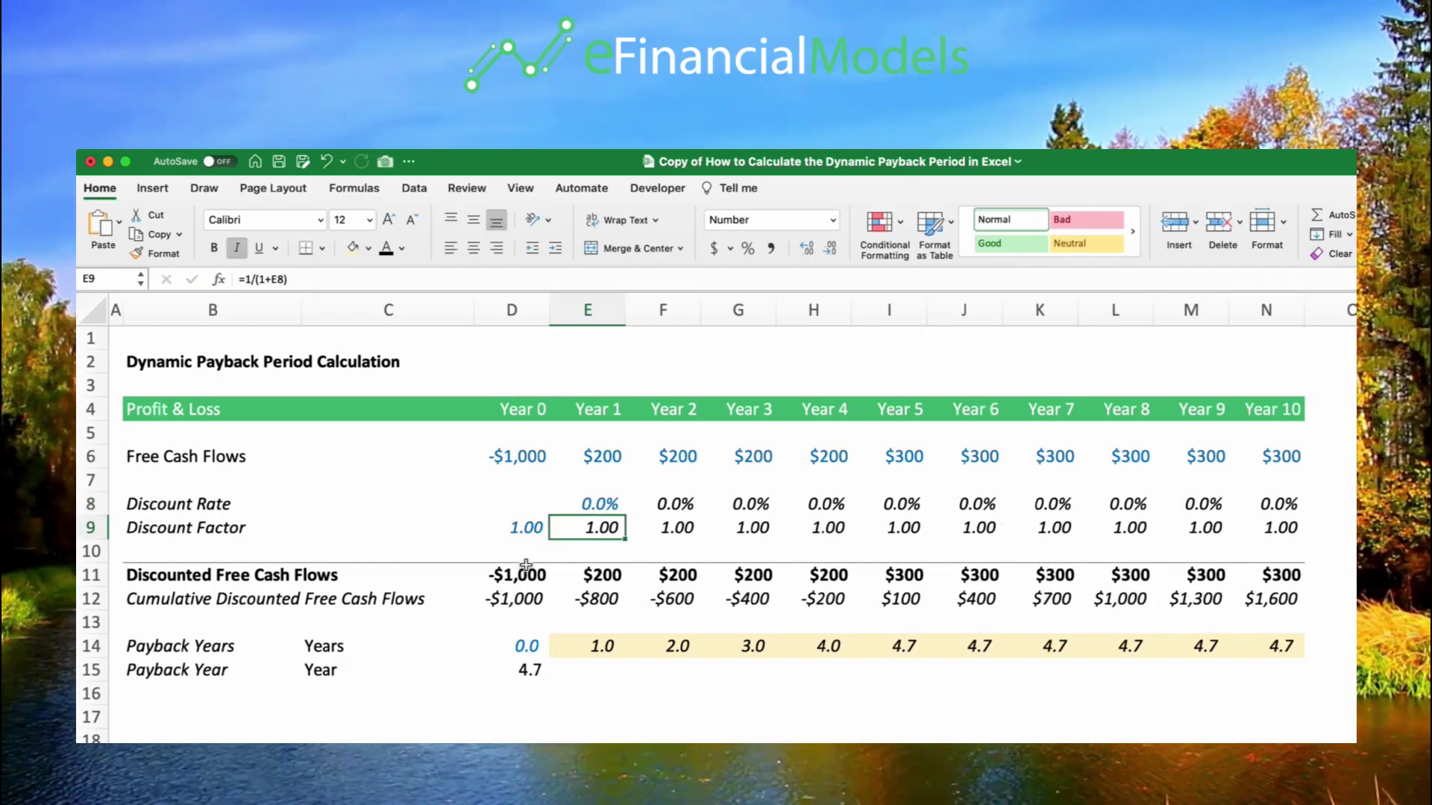
pyautogui.click(501, 670)
# Step: Enter 10% and then 12% in E8, giving a 6.5-year payback at 12%
pyautogui.click(591, 504)
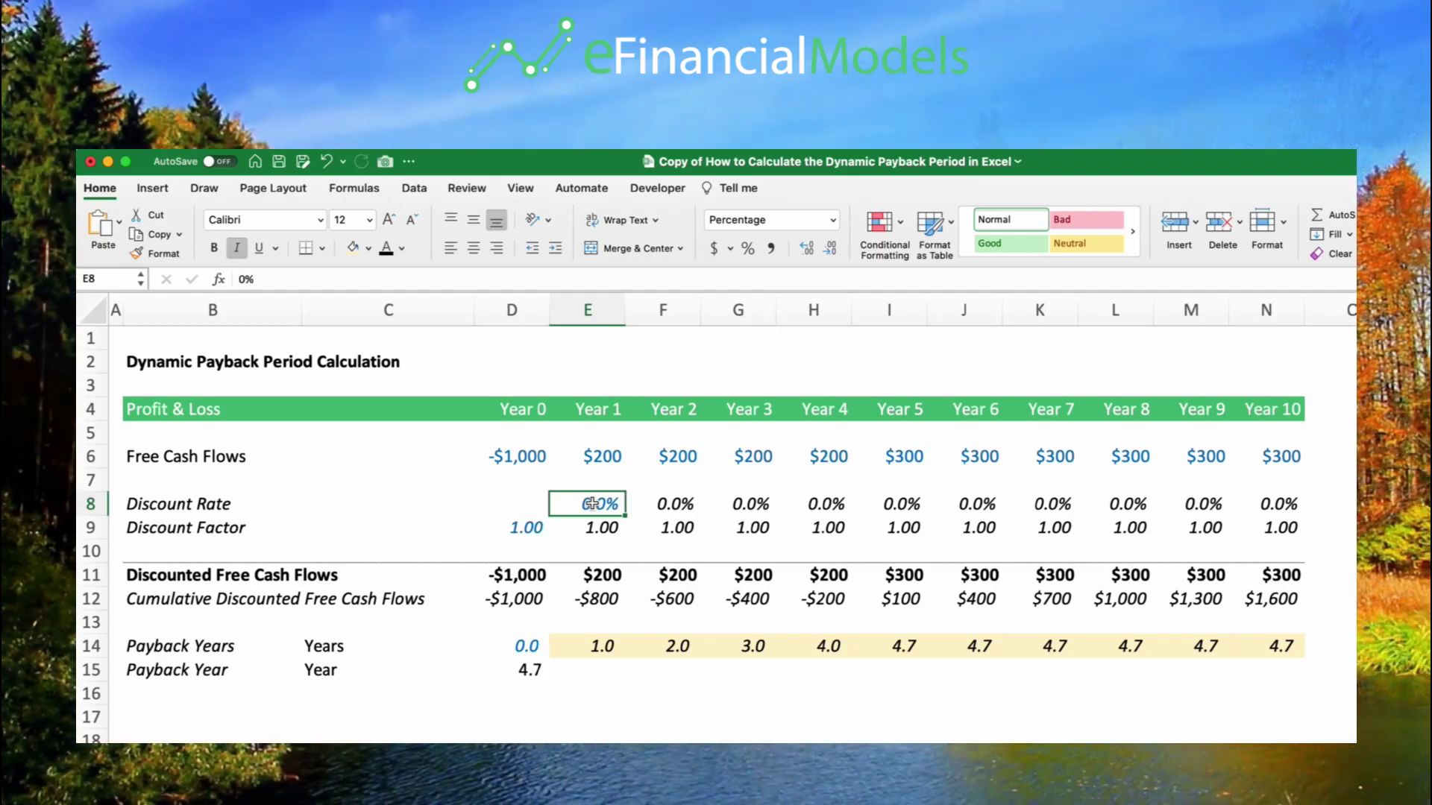
pyautogui.write('10')
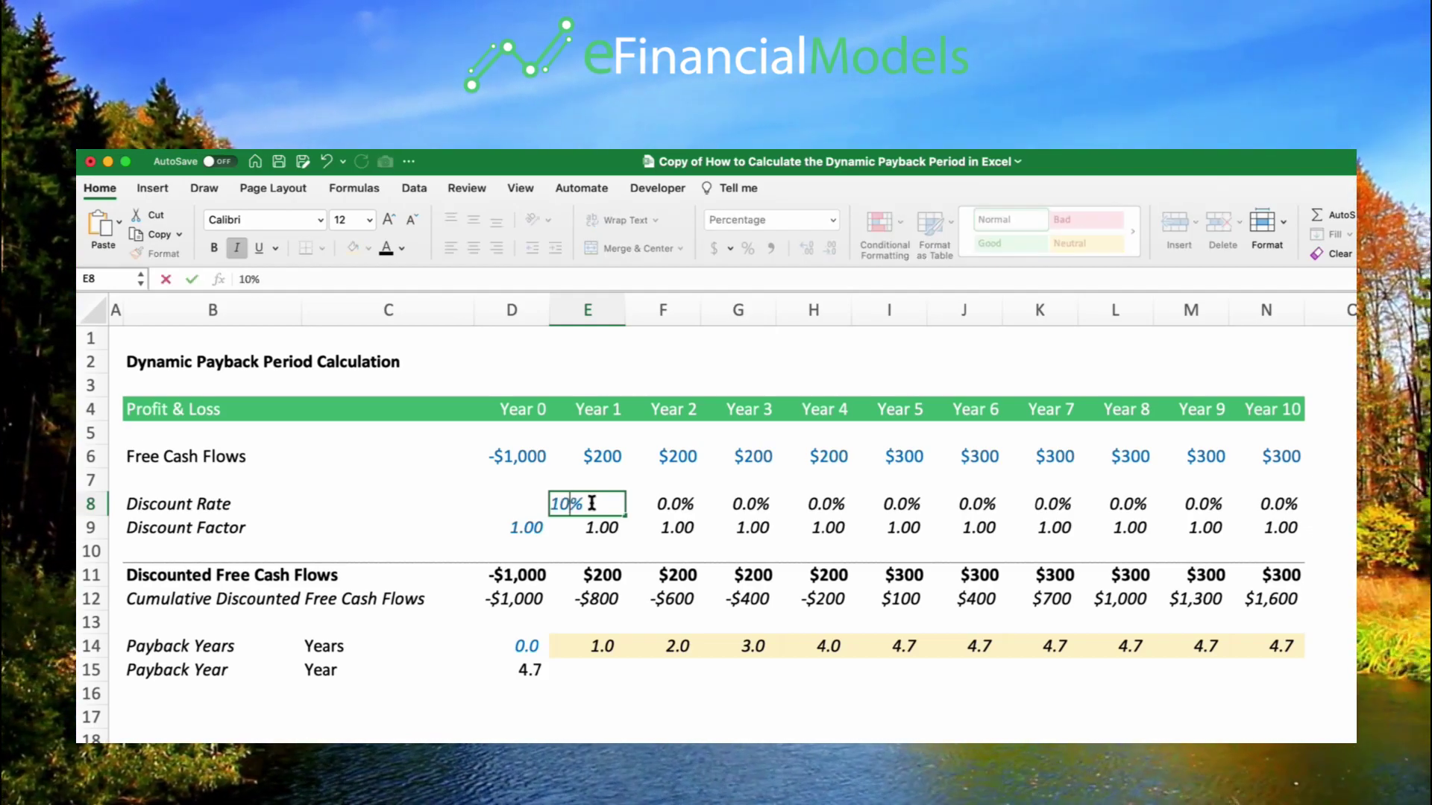
pyautogui.press('Return')
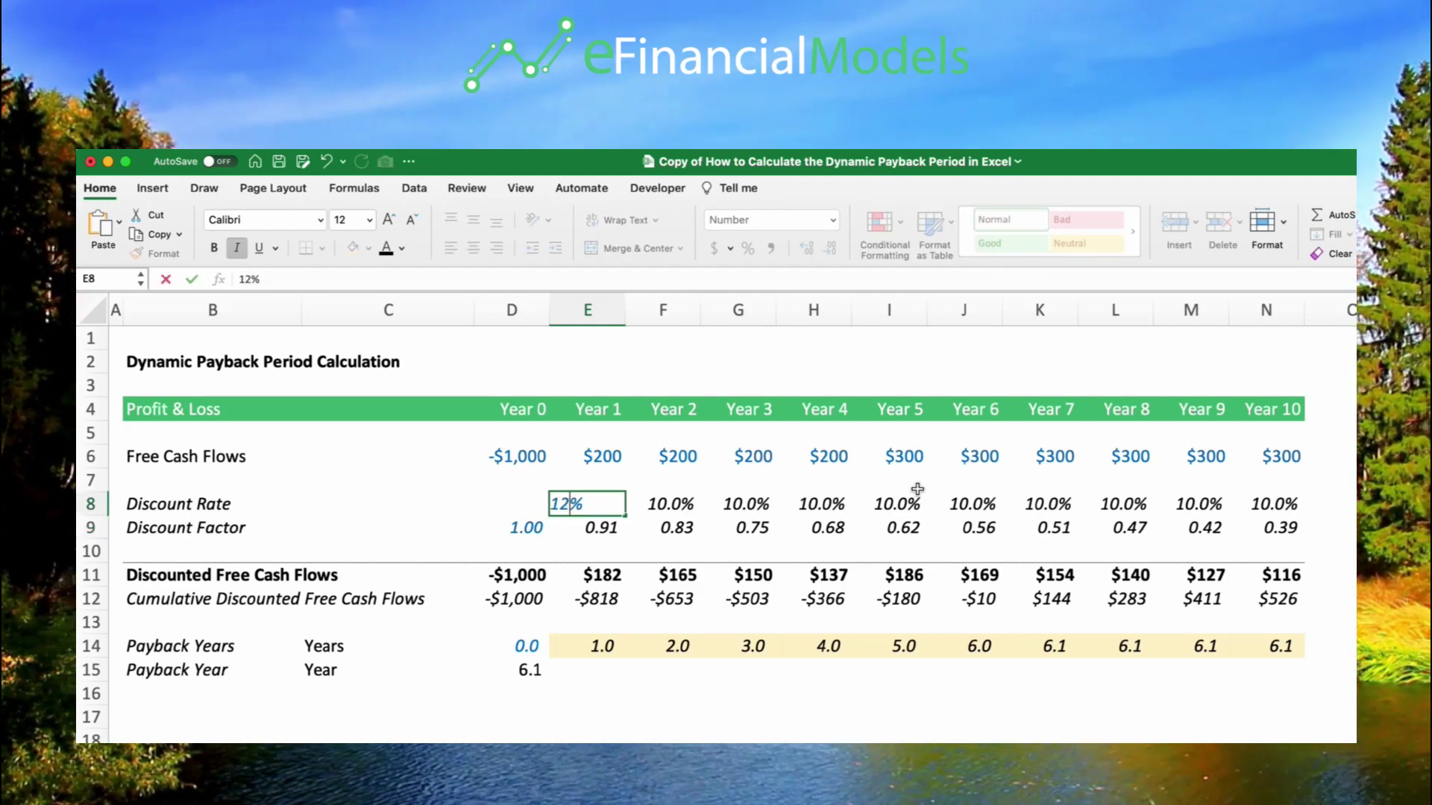
pyautogui.write('12')
pyautogui.press('Return')
pyautogui.click(521, 672)
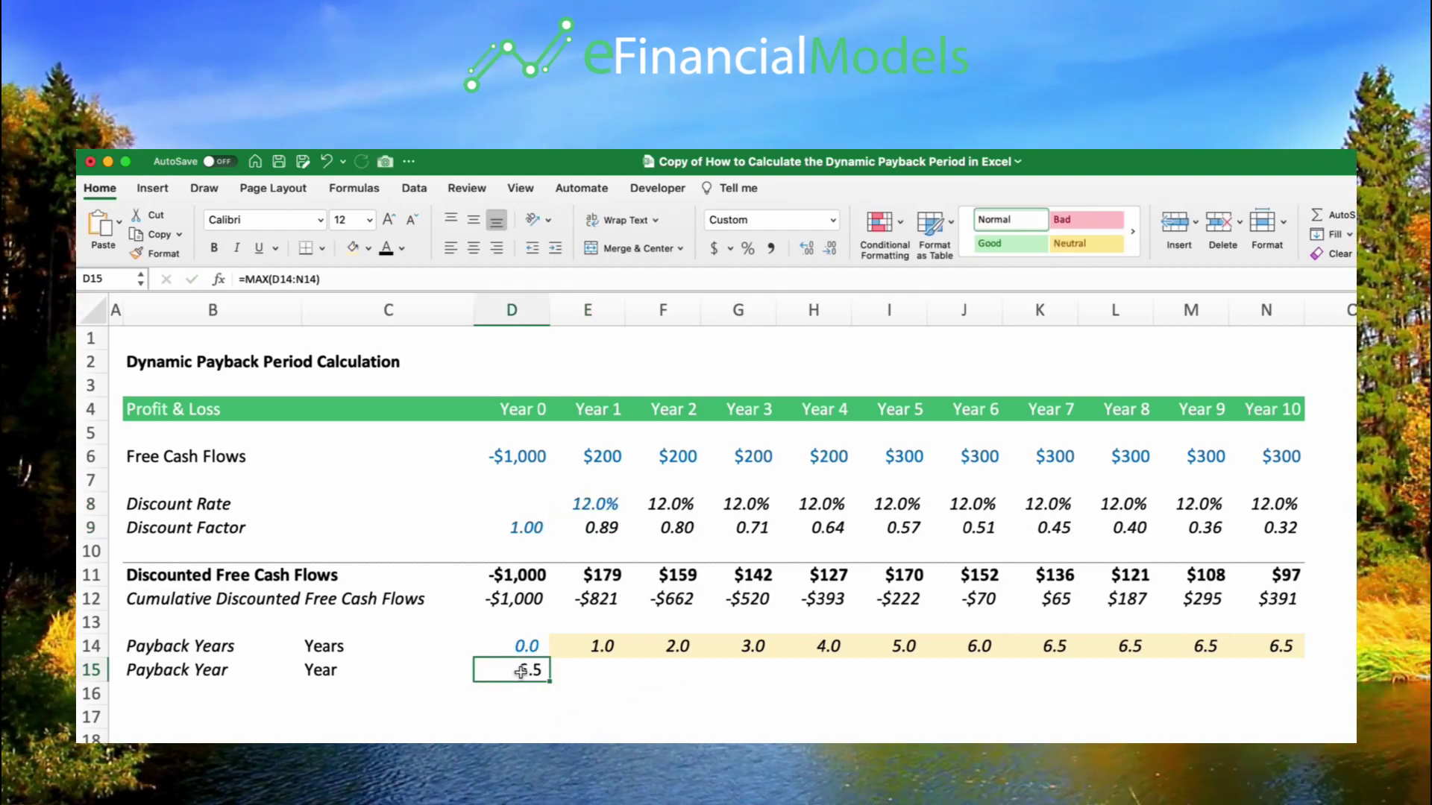
# Step: Try a 15% rate (7.4-year payback), then restore E8 to 10% for 6.1 years
pyautogui.click(613, 508)
pyautogui.write('15')
pyautogui.press('Return')
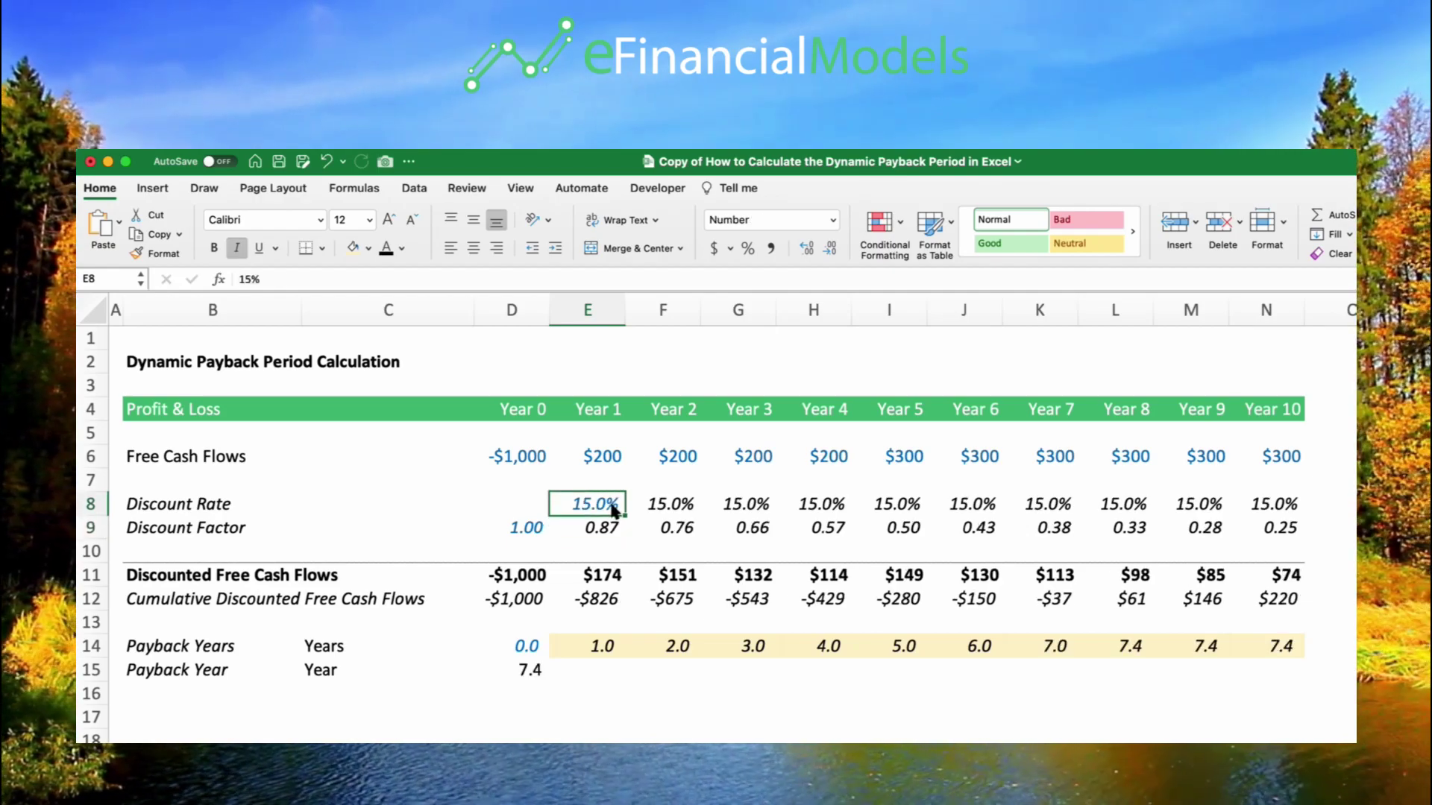
pyautogui.click(612, 505)
pyautogui.write('10')
pyautogui.press('Return')
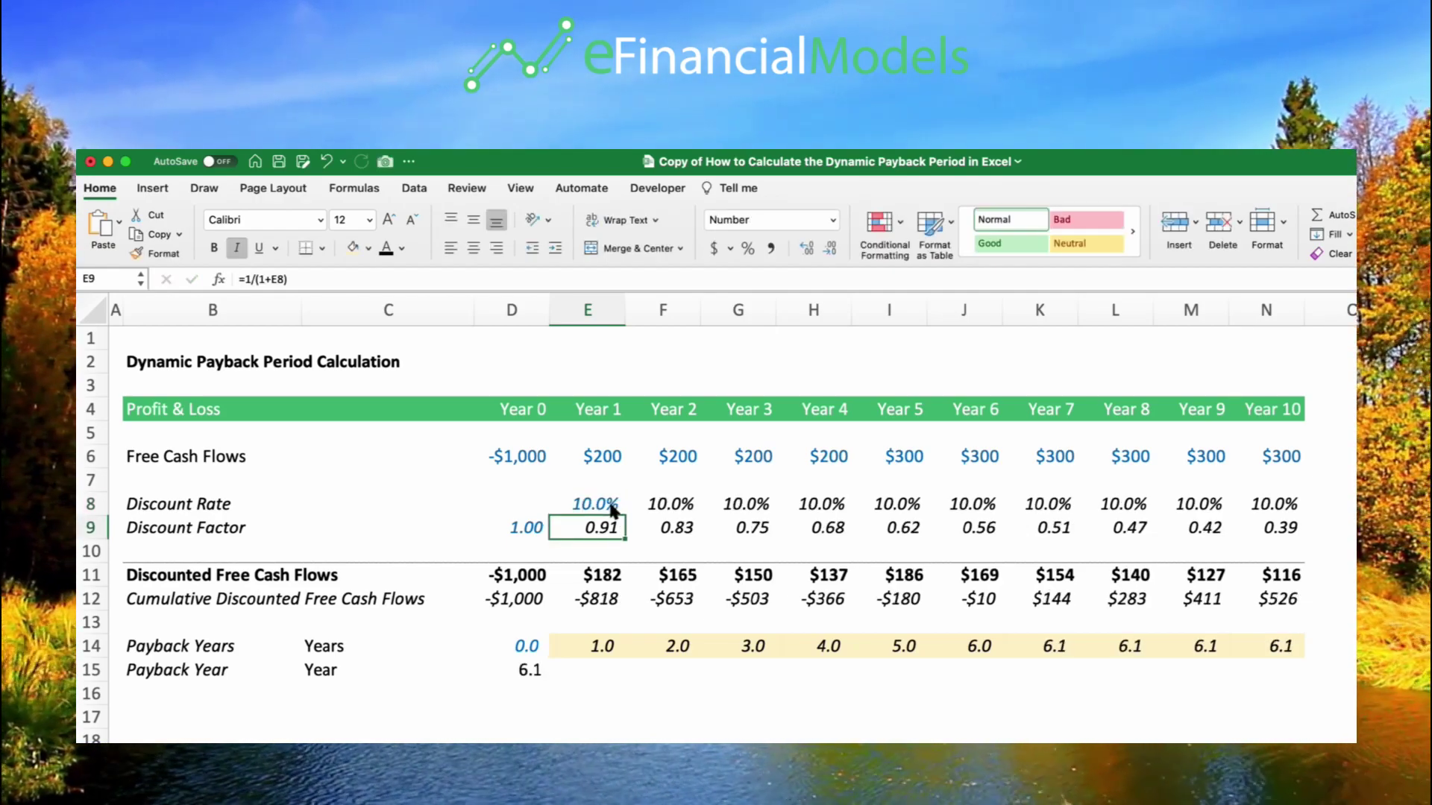